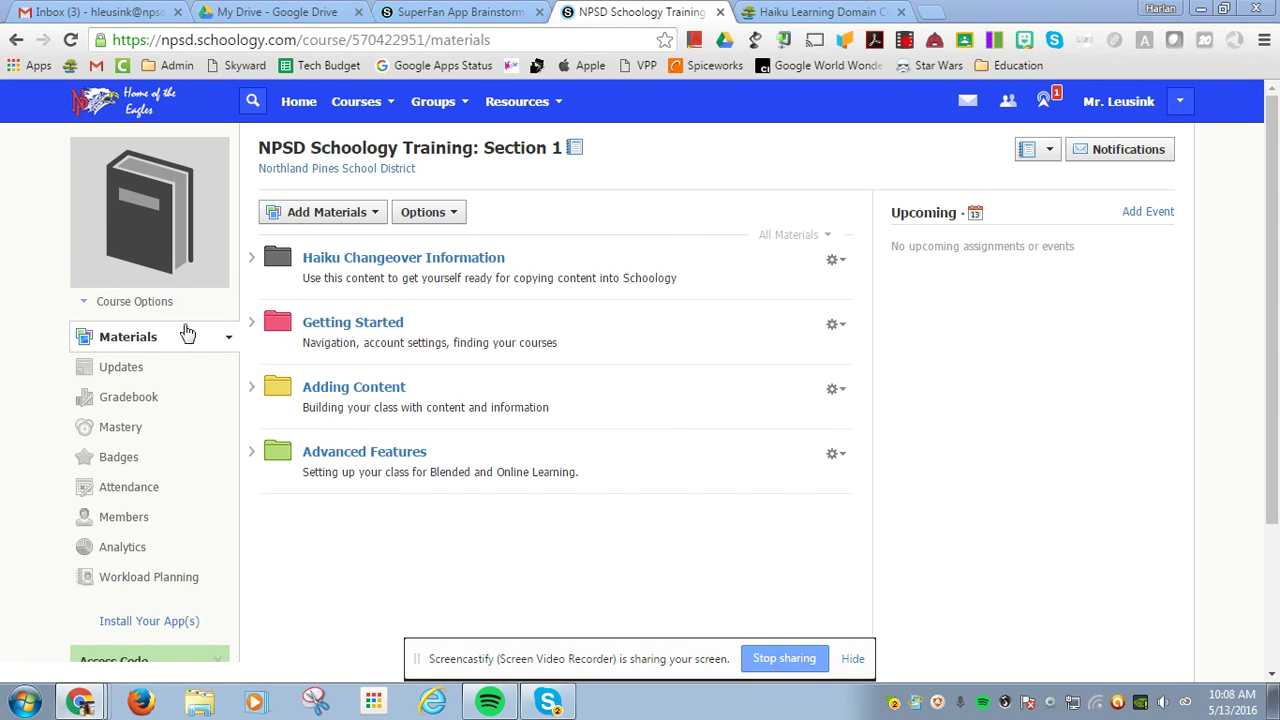
# Step: View the contents of the Getting Started folder and return to the course's main materials list
pyautogui.click(371, 324)
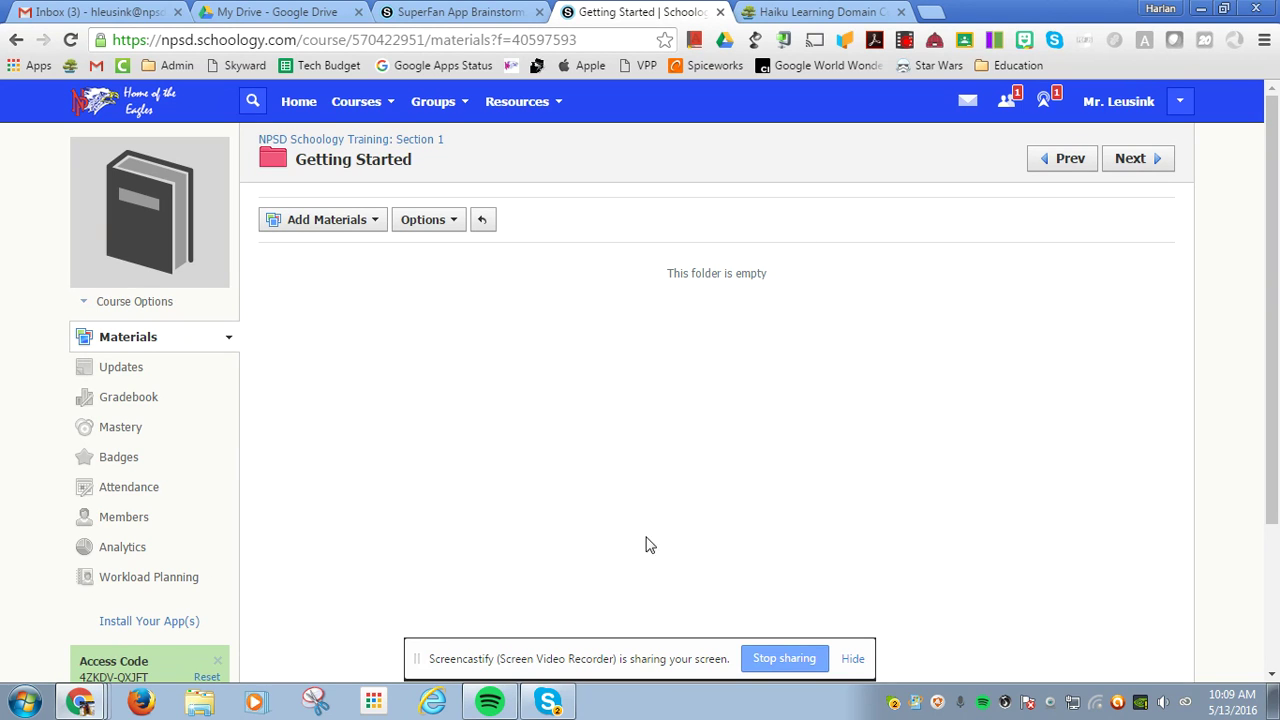
pyautogui.click(406, 142)
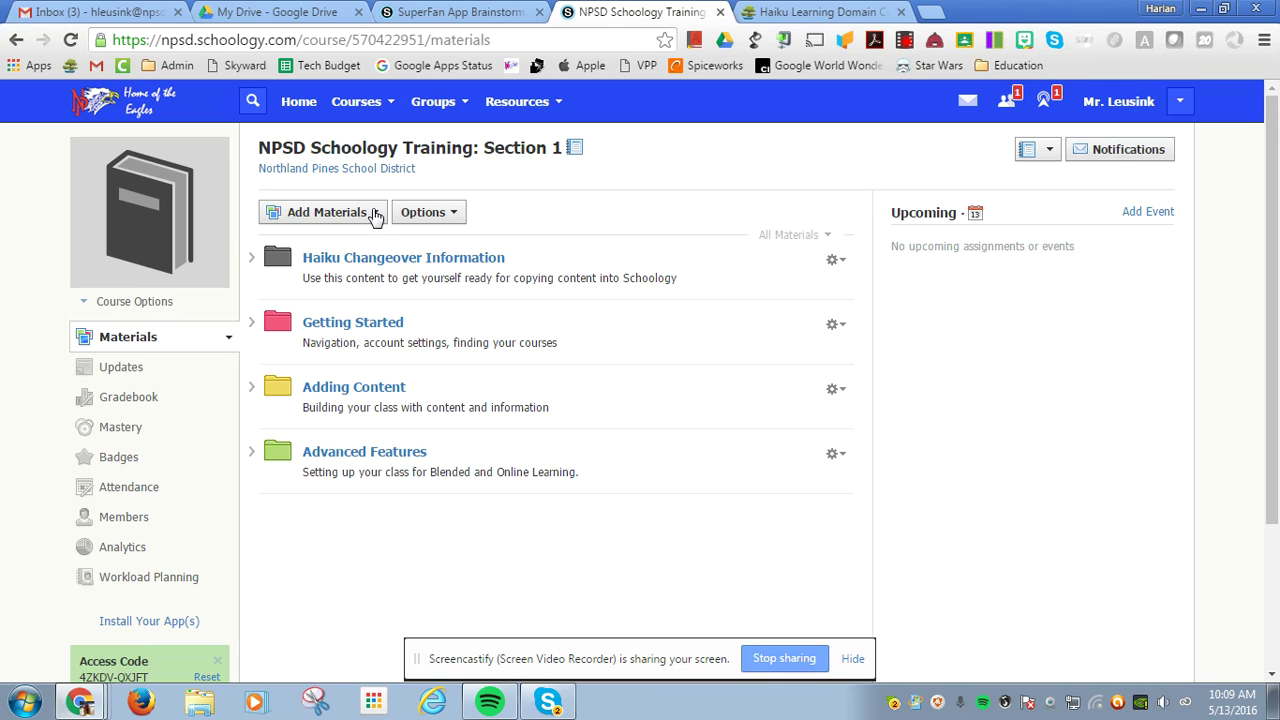
# Step: Start a new page in the course's main materials list and title it "Youtube"
pyautogui.click(375, 217)
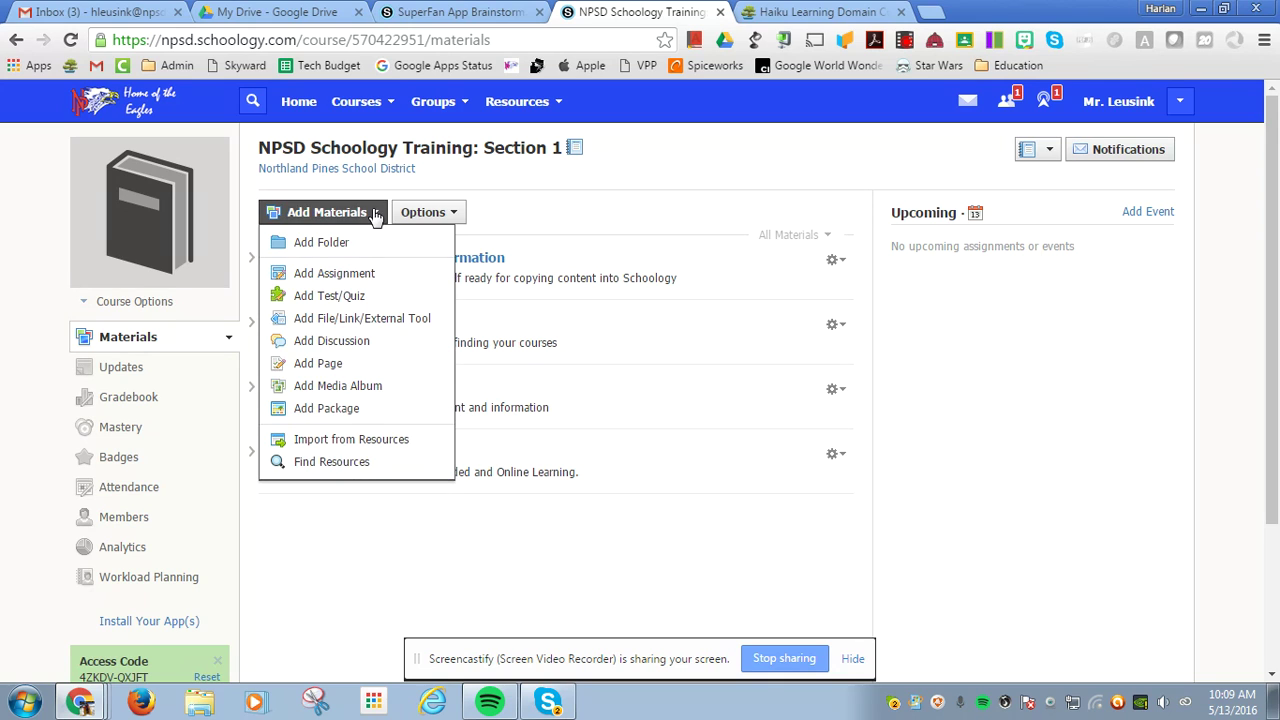
pyautogui.click(318, 364)
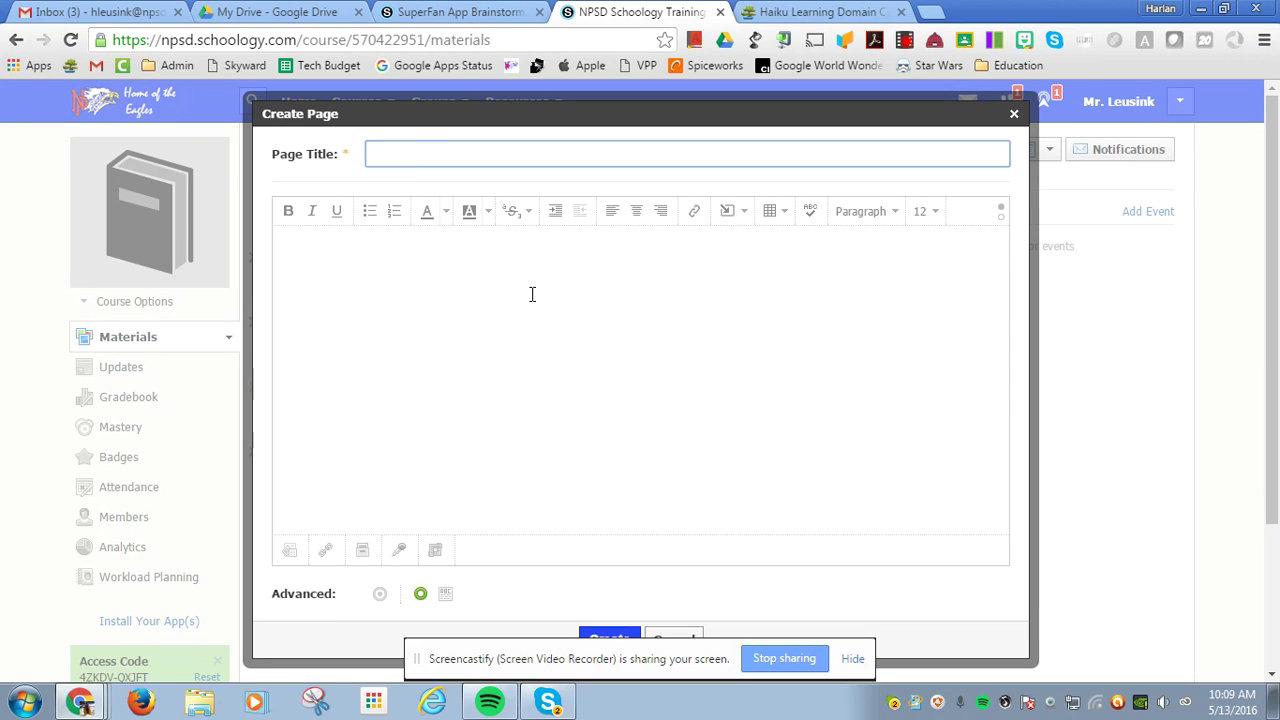
pyautogui.write('Y')
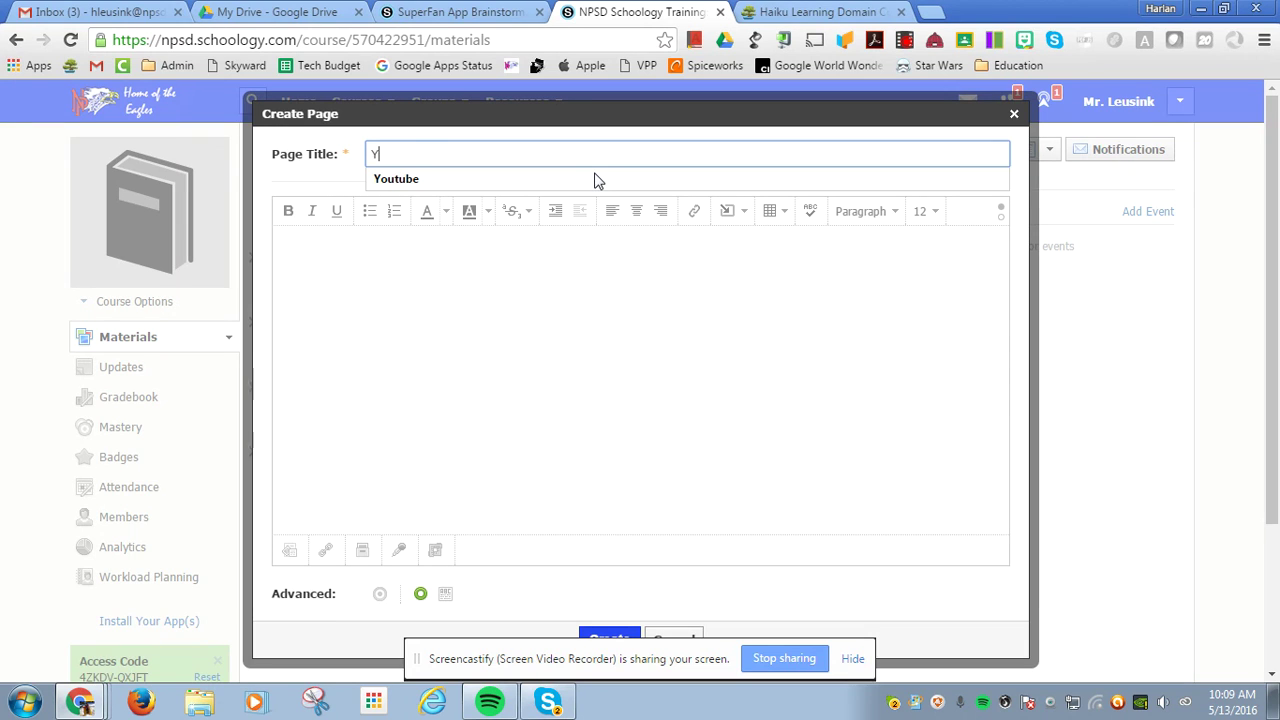
pyautogui.write('ou')
pyautogui.click(405, 179)
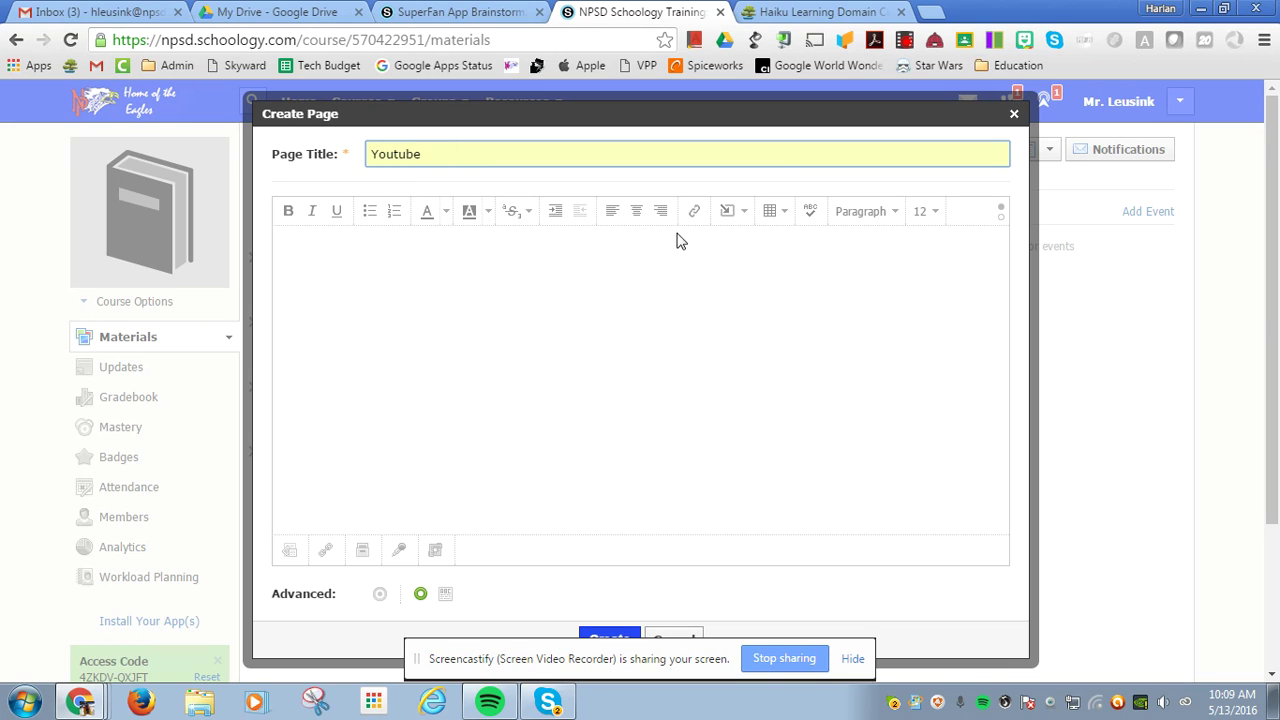
# Step: Search YouTube for "Schoology" from the page editor and embed the "Schoology Introduction" video in the page
pyautogui.click(743, 213)
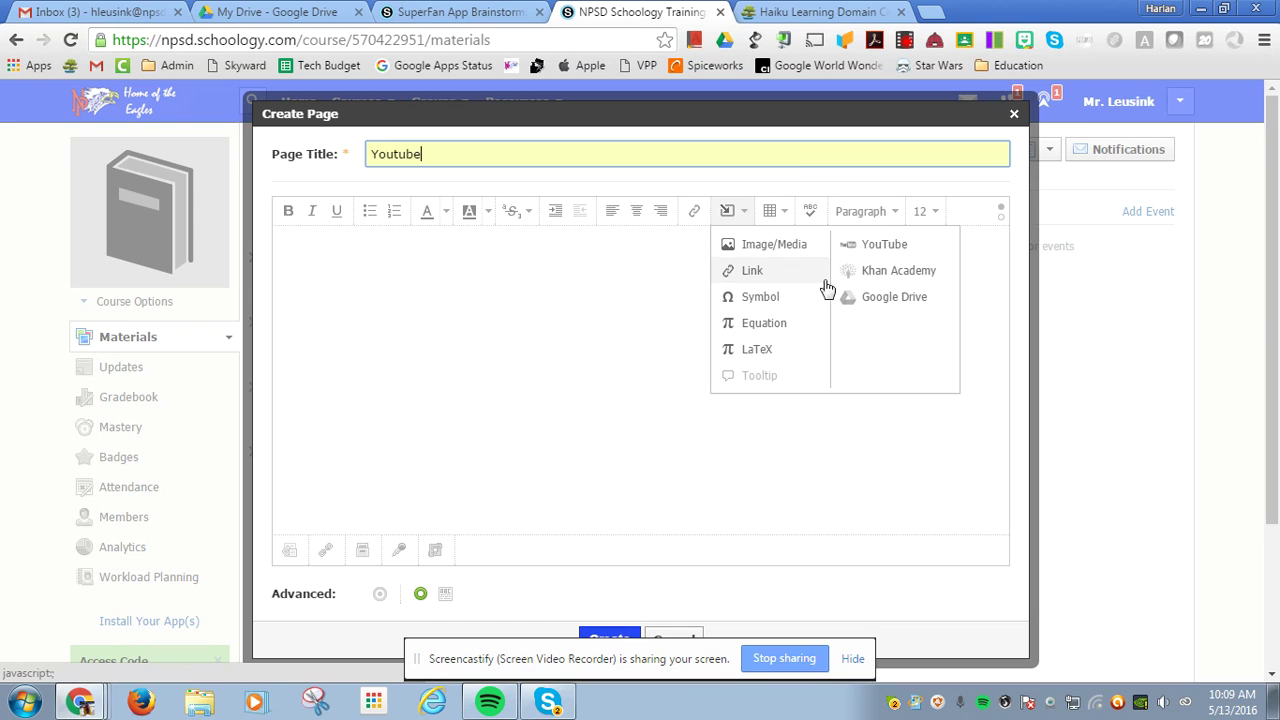
pyautogui.click(906, 246)
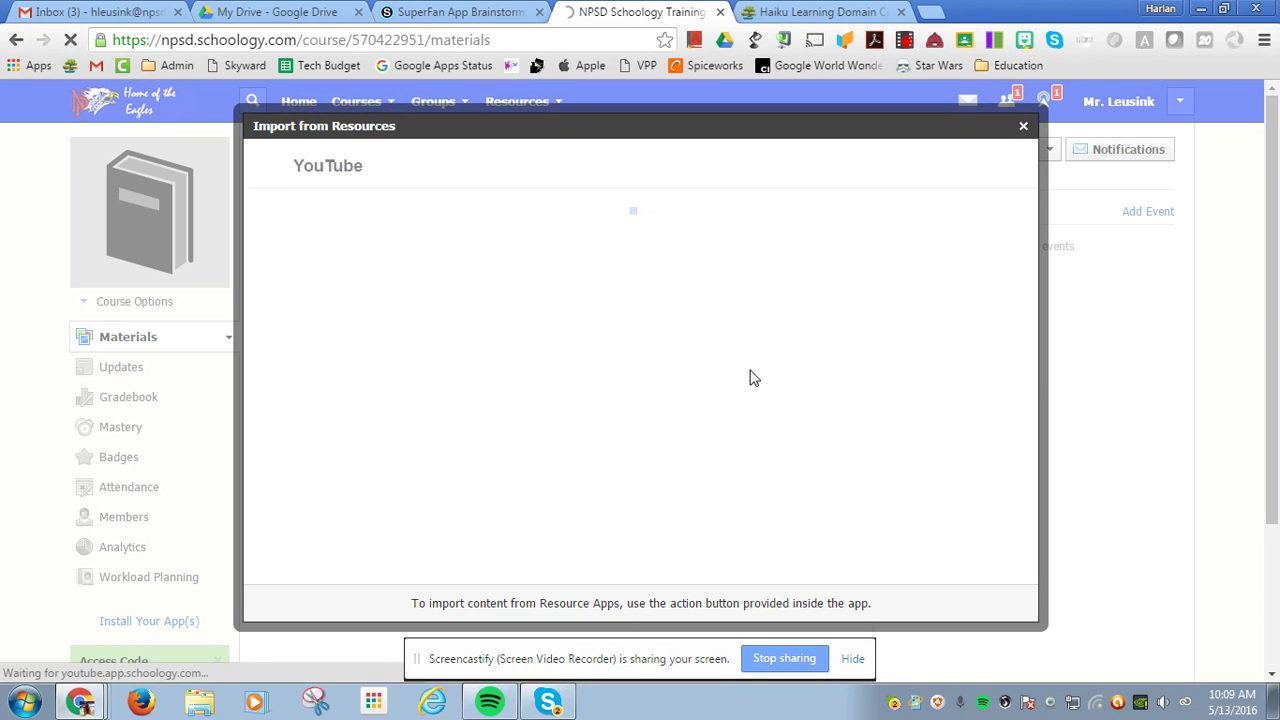
pyautogui.click(388, 207)
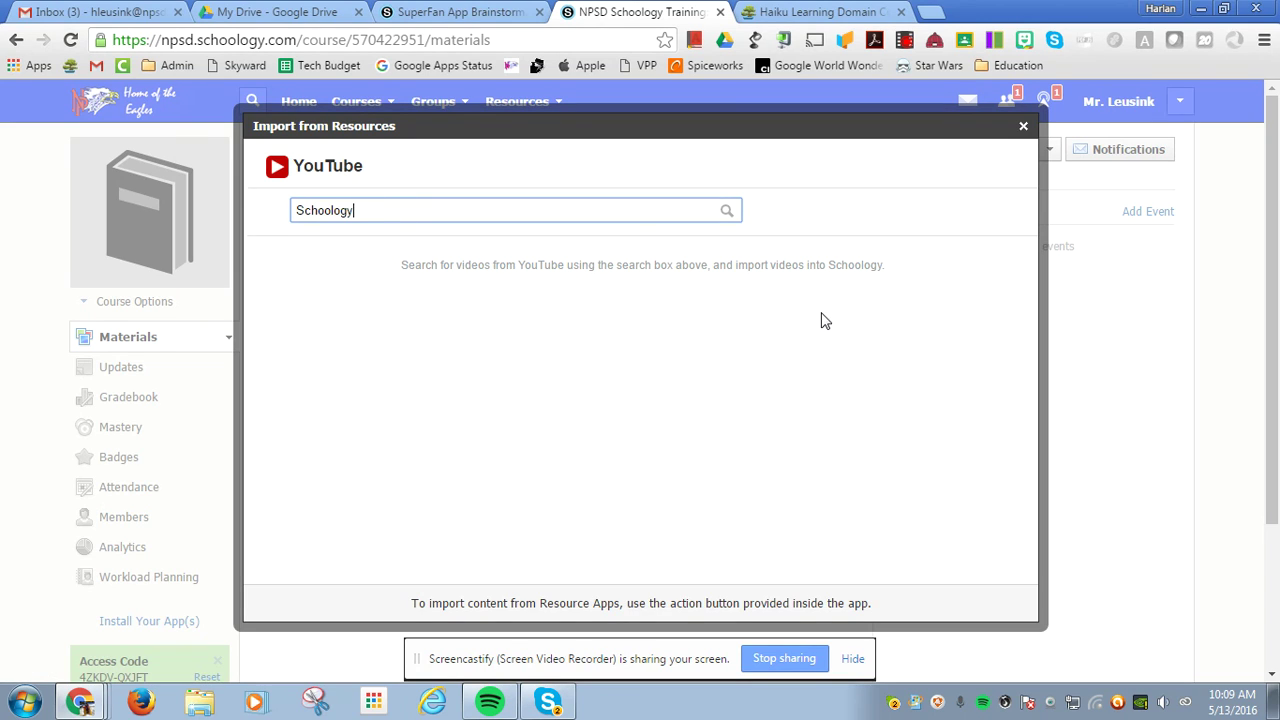
pyautogui.press('Return')
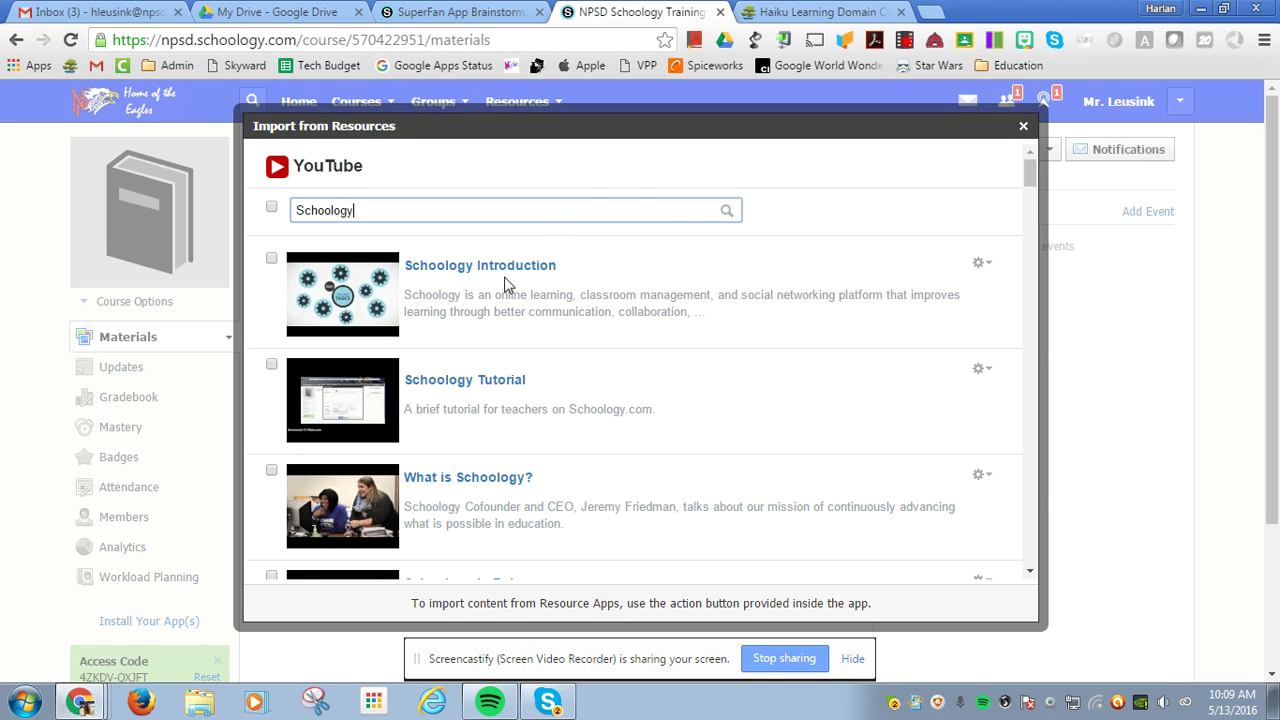
pyautogui.click(983, 265)
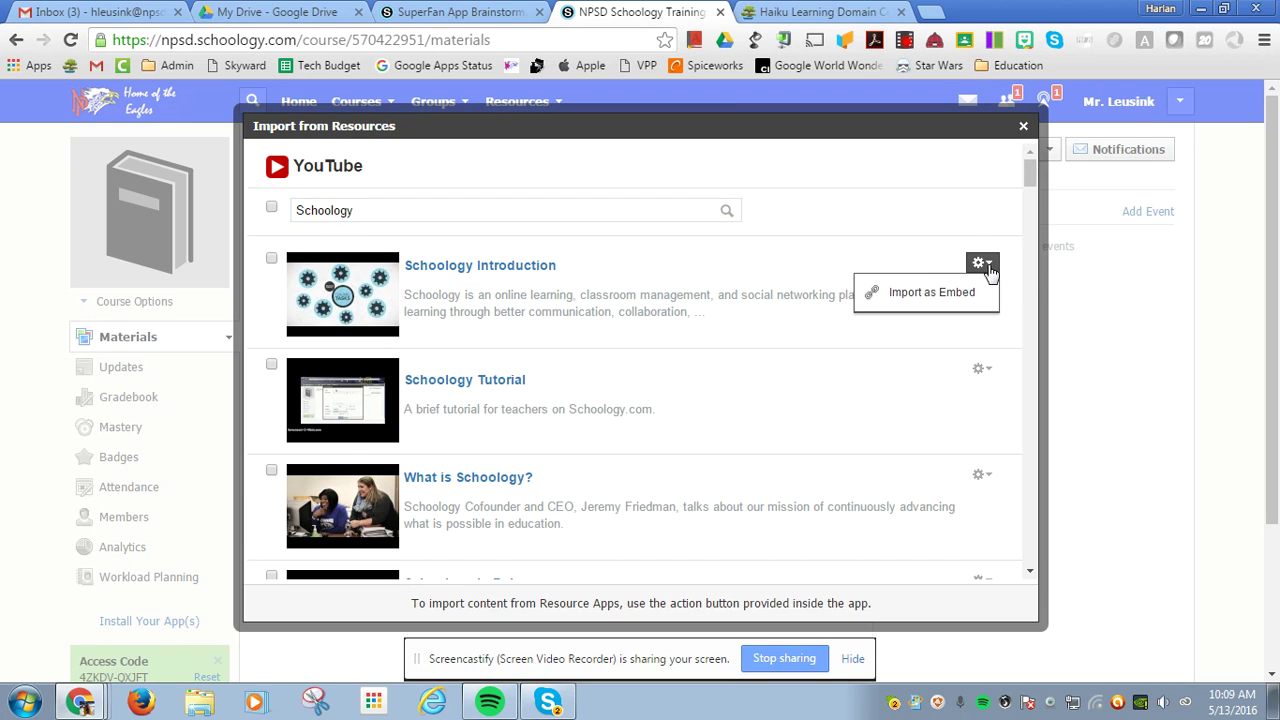
pyautogui.click(925, 294)
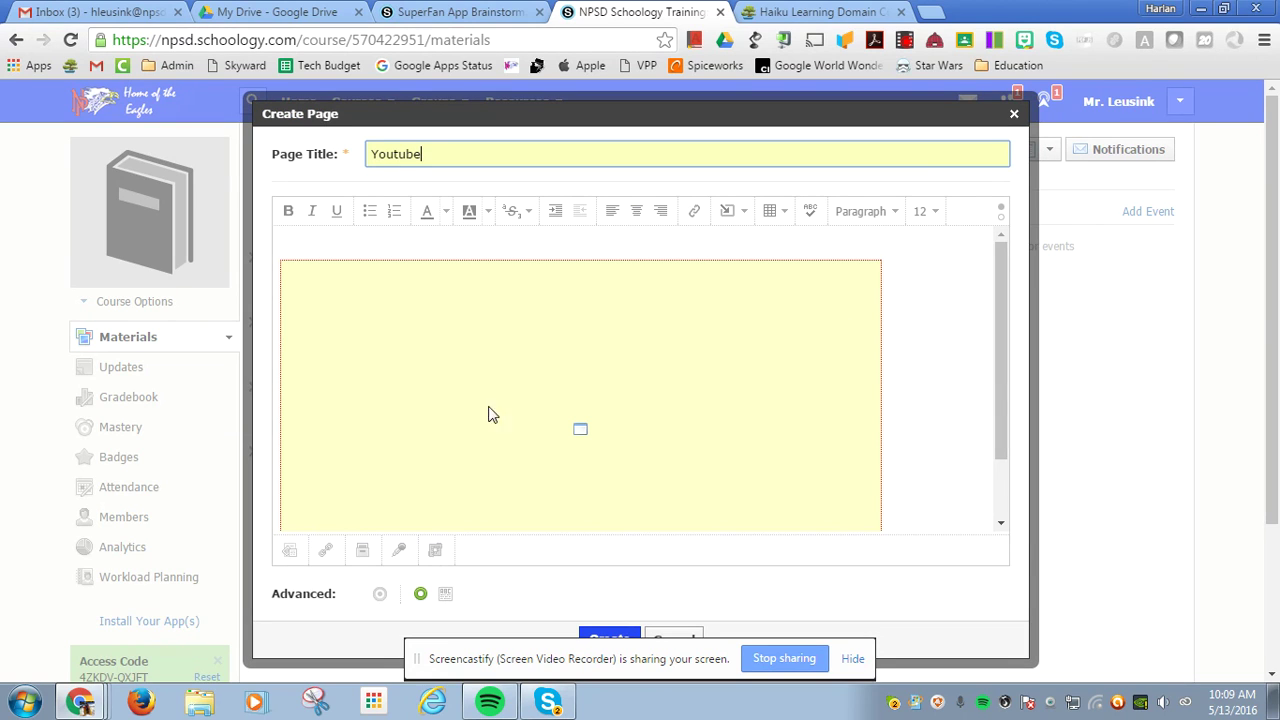
# Step: Widen the embedded video's placeholder in the page body beyond the visible width of the editor
pyautogui.scroll(-1, 858, 455)
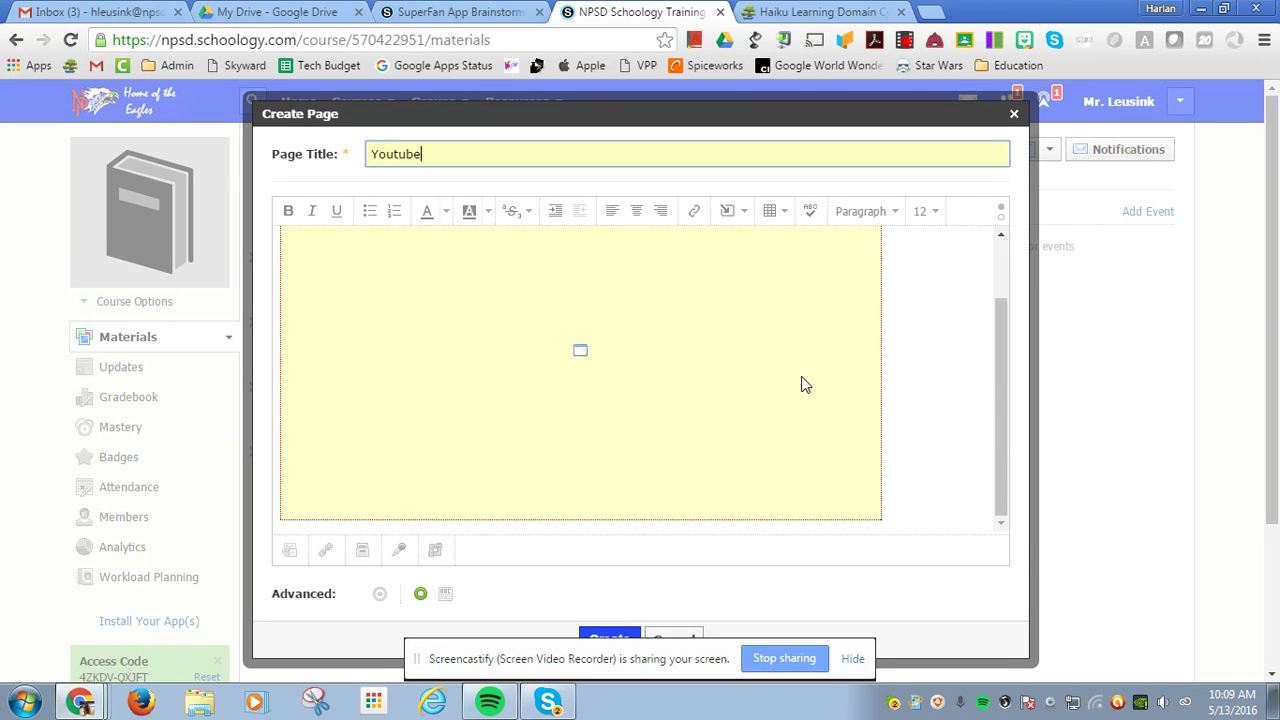
pyautogui.click(838, 368)
pyautogui.moveTo(884, 349); pyautogui.dragTo(999, 362)
pyautogui.scroll(-1, 780, 415)
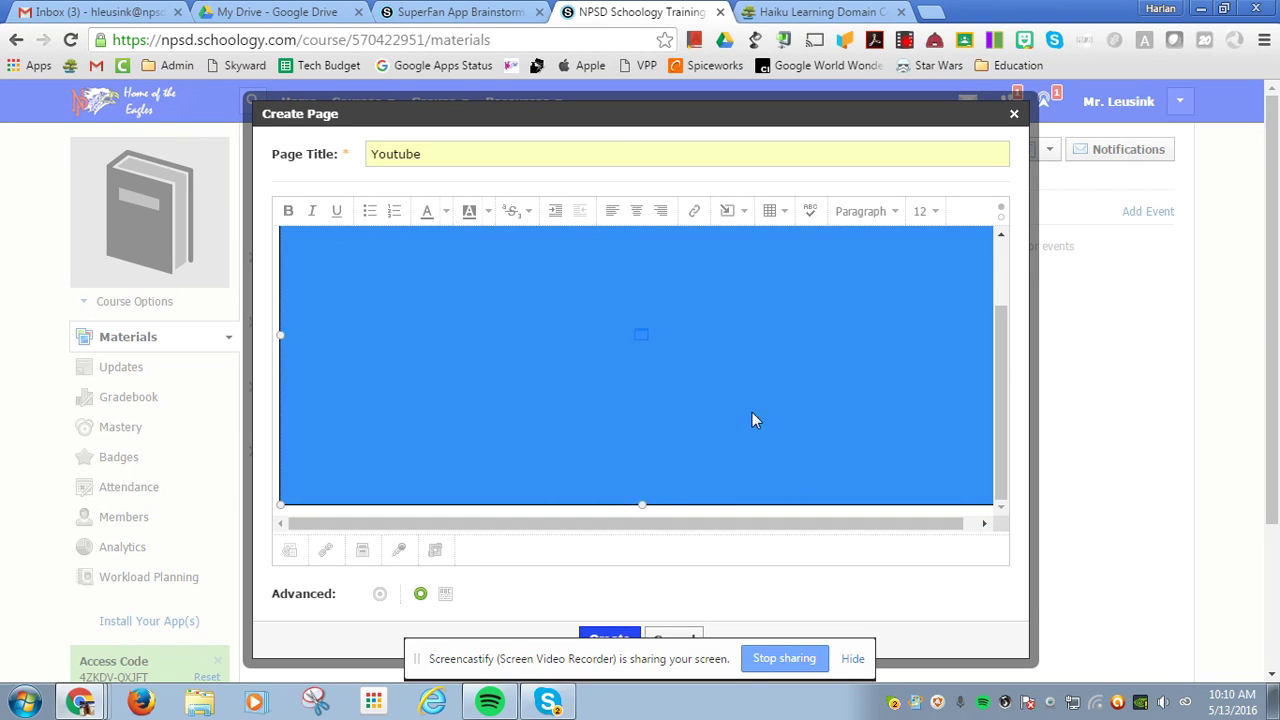
pyautogui.scroll(1, 711, 415)
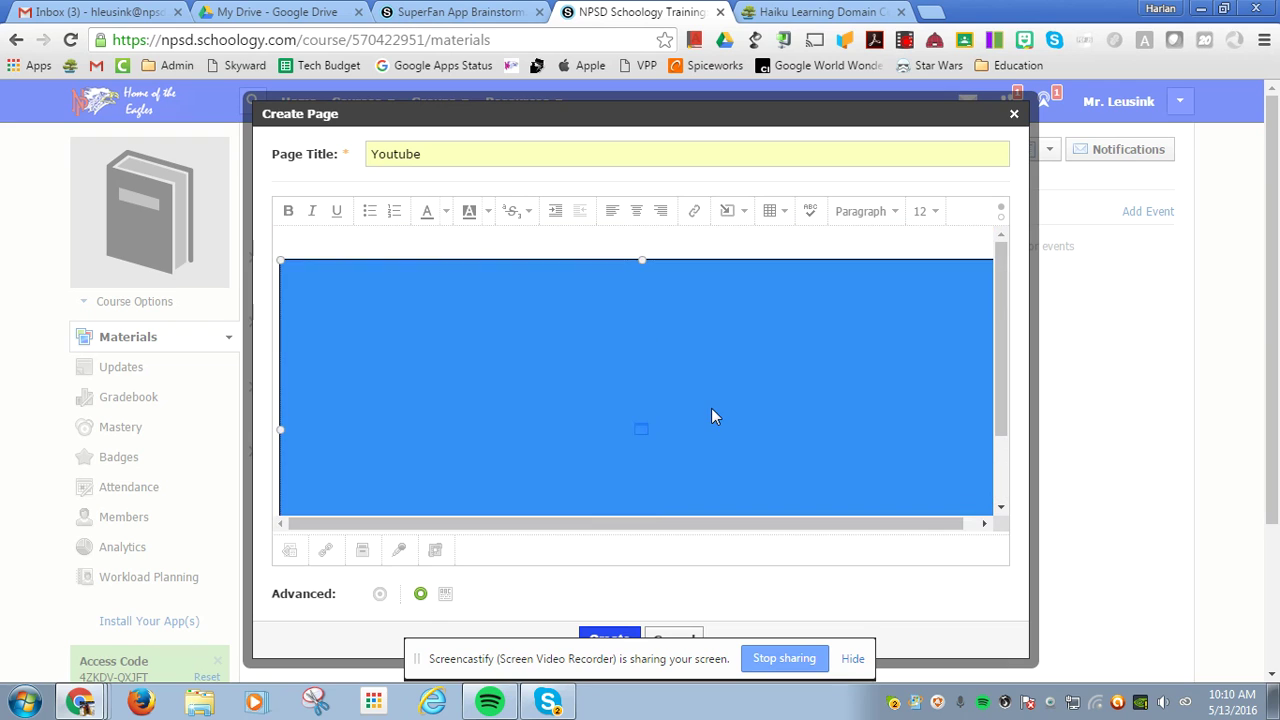
pyautogui.scroll(-1, 728, 394)
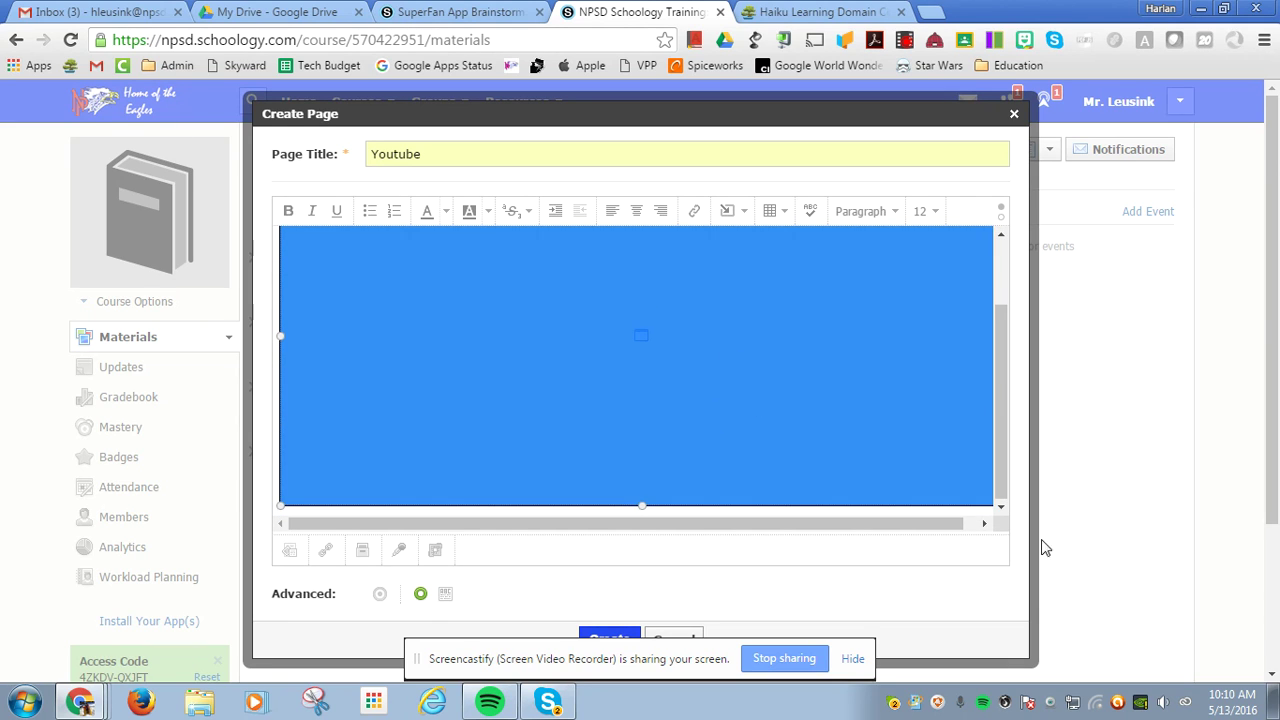
# Step: Set the page to display its content inline in the materials list and create the page
pyautogui.scroll(-1, 920, 574)
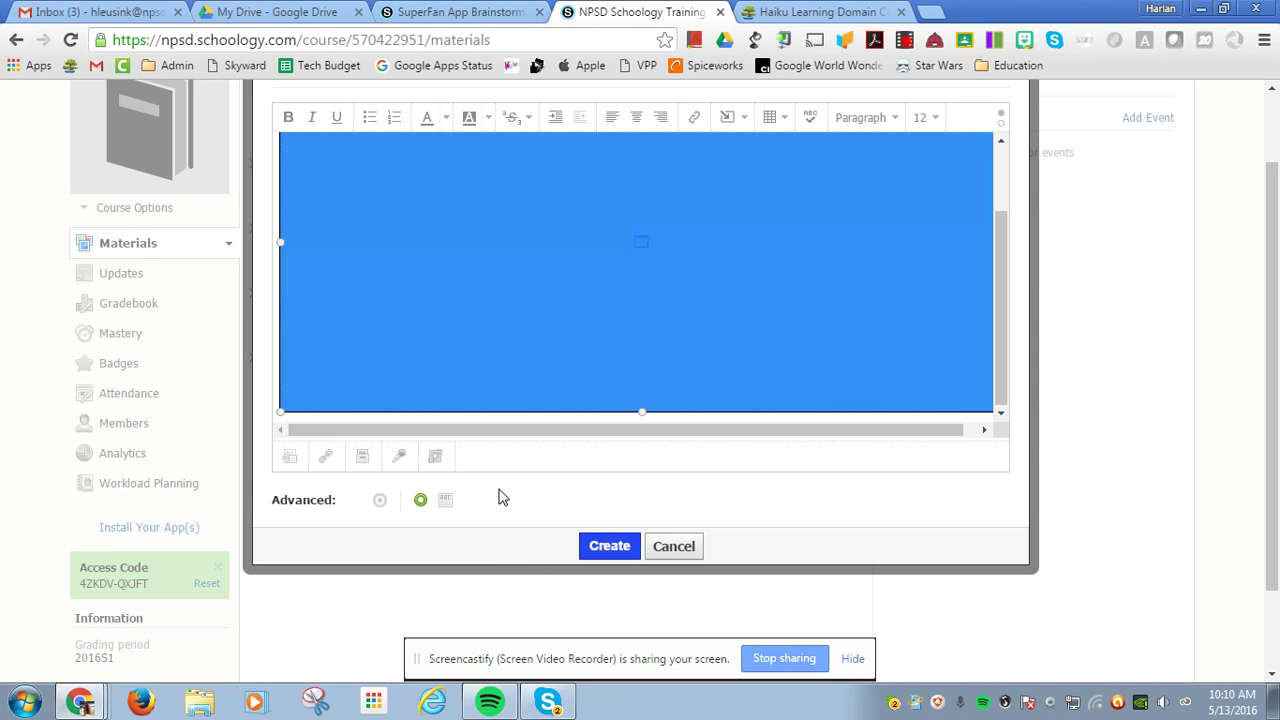
pyautogui.click(447, 503)
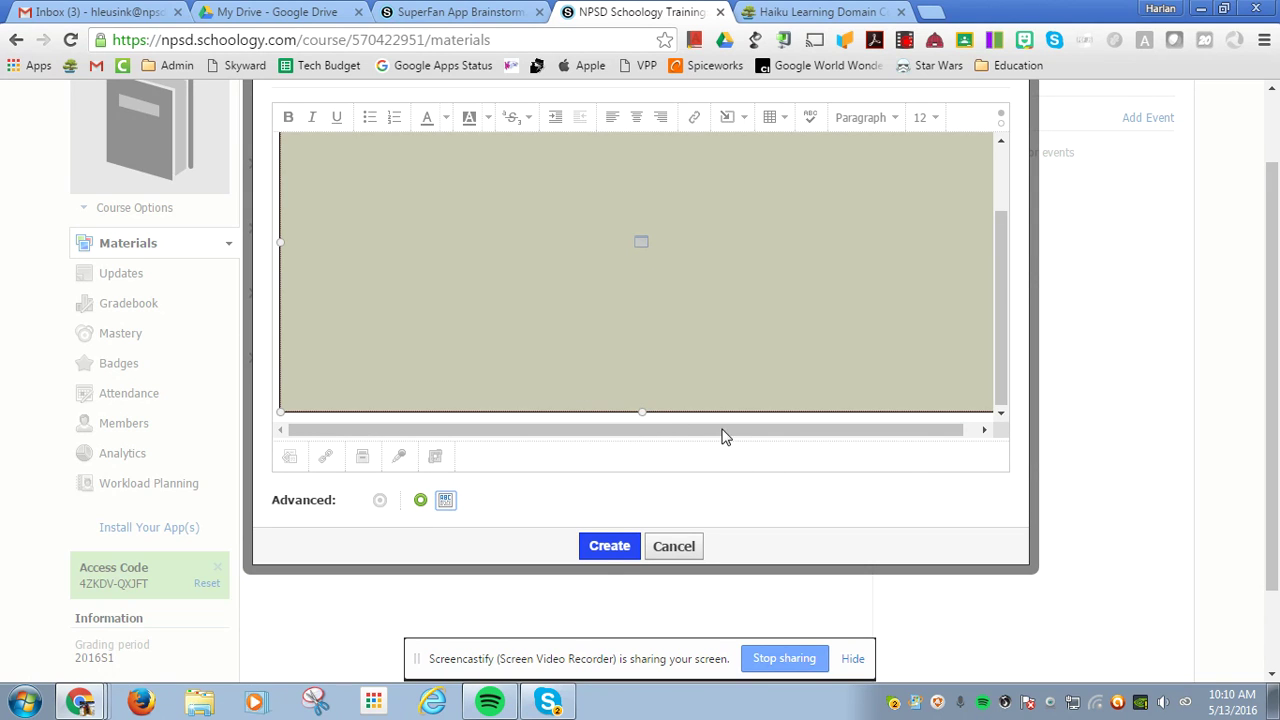
pyautogui.click(609, 547)
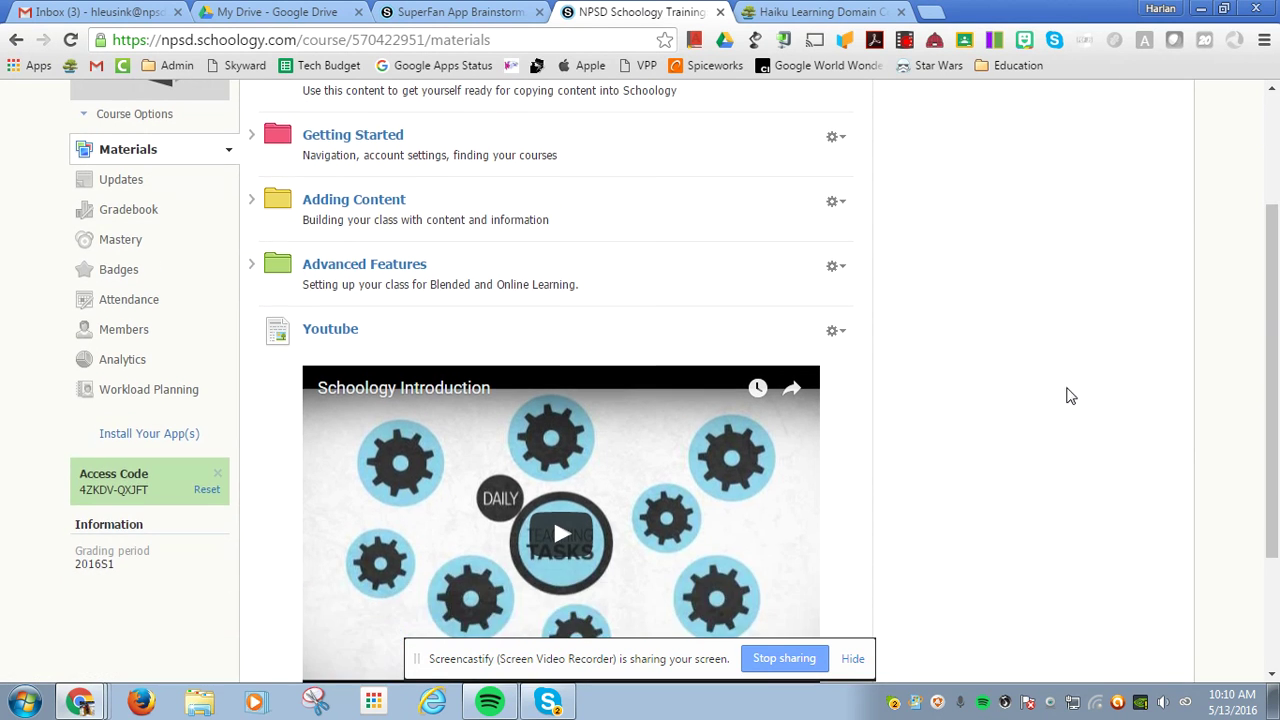
# Step: Play the embedded Schoology Introduction video briefly, pause it, and review how the page sits below the folders
pyautogui.scroll(-2, 609, 314)
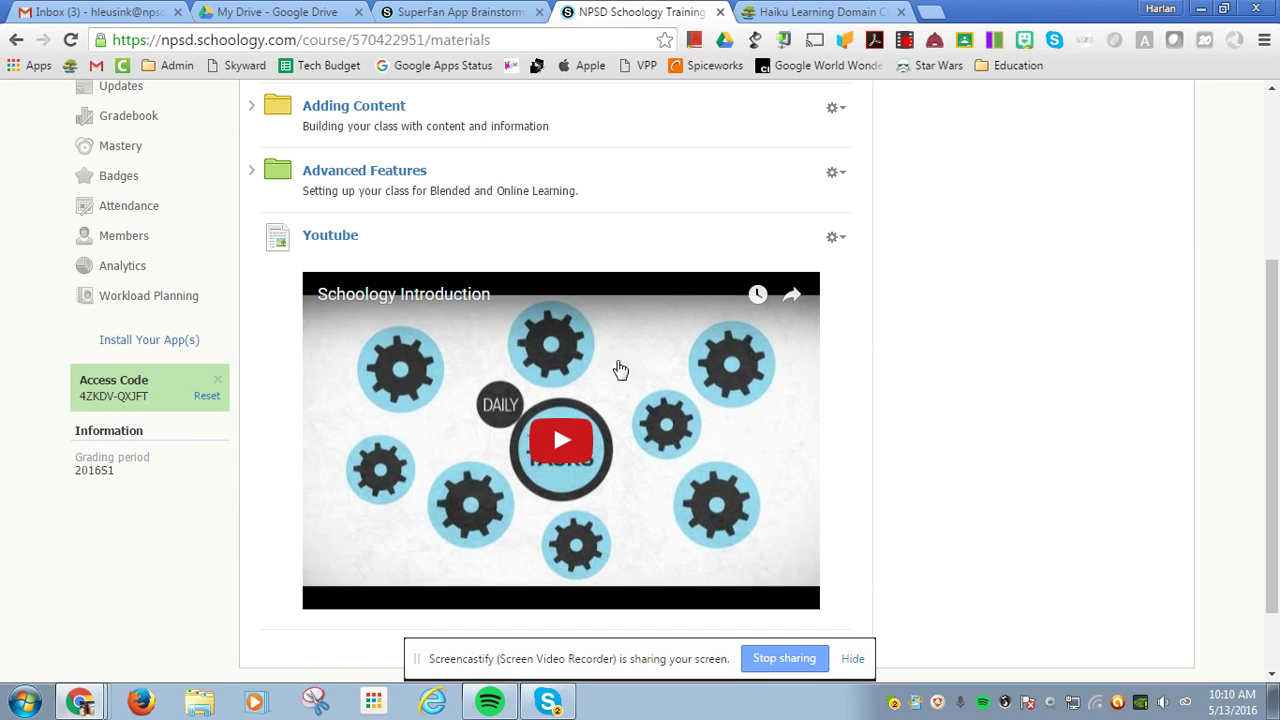
pyautogui.click(572, 455)
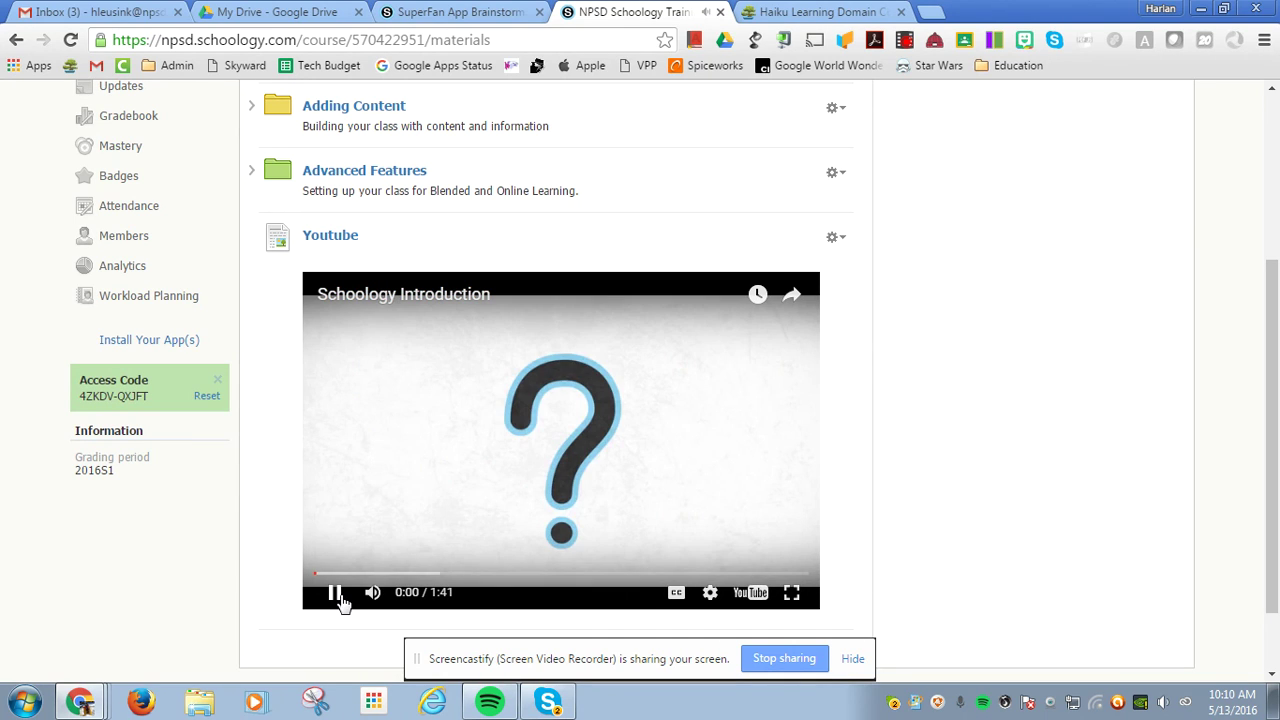
pyautogui.click(335, 594)
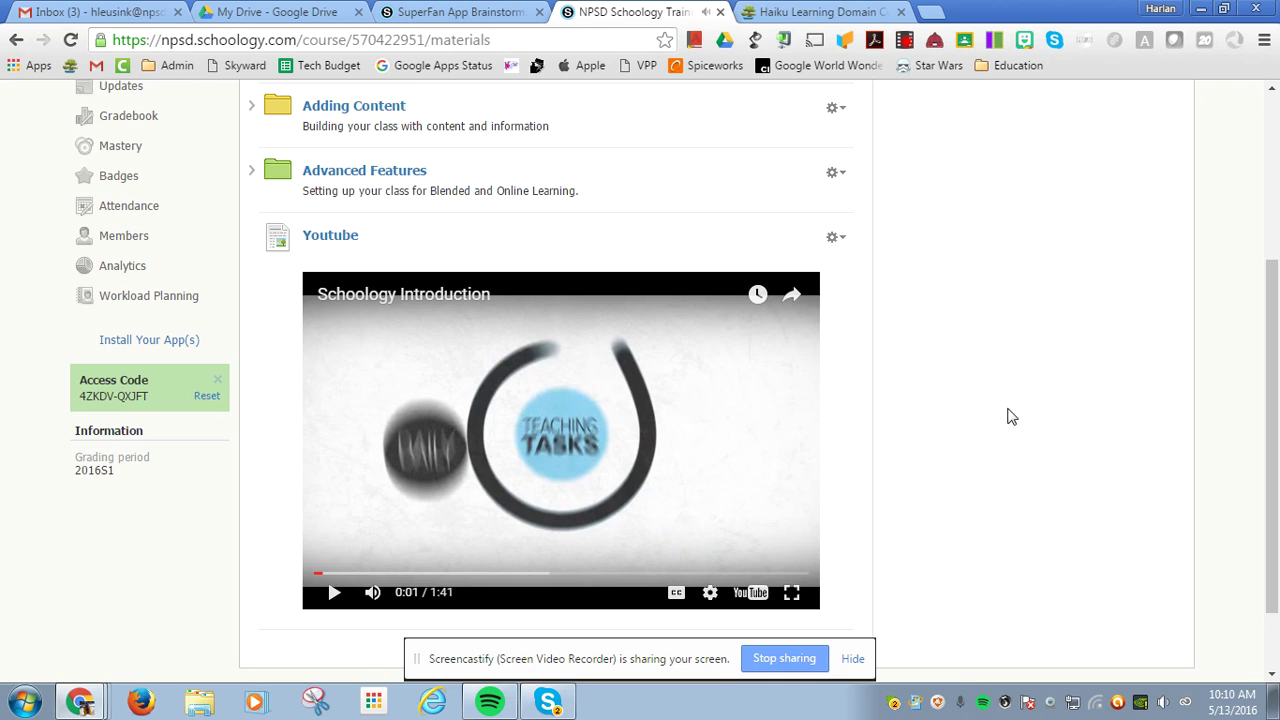
pyautogui.scroll(2, 1008, 417)
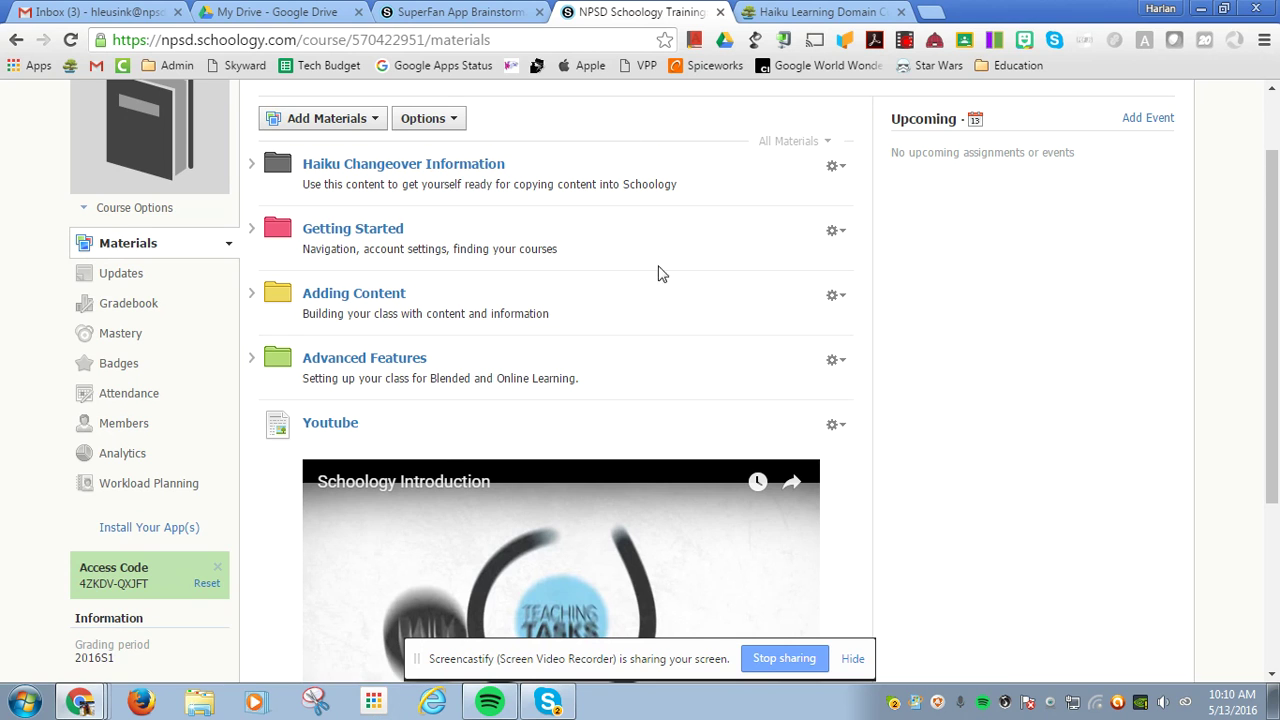
pyautogui.scroll(-2, 600, 326)
pyautogui.scroll(-1, 677, 452)
pyautogui.scroll(2, 680, 463)
pyautogui.scroll(1, 460, 410)
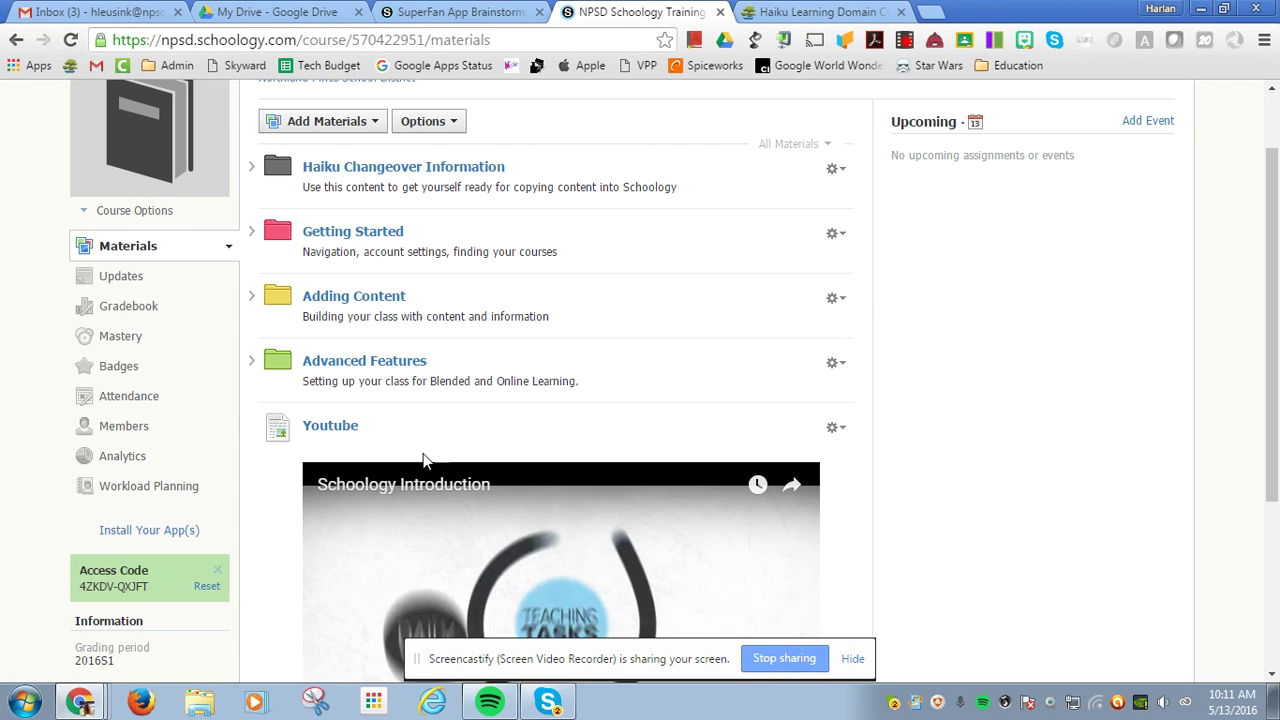
# Step: Start a new page inside the Getting Started folder and title it "Picture"
pyautogui.click(370, 232)
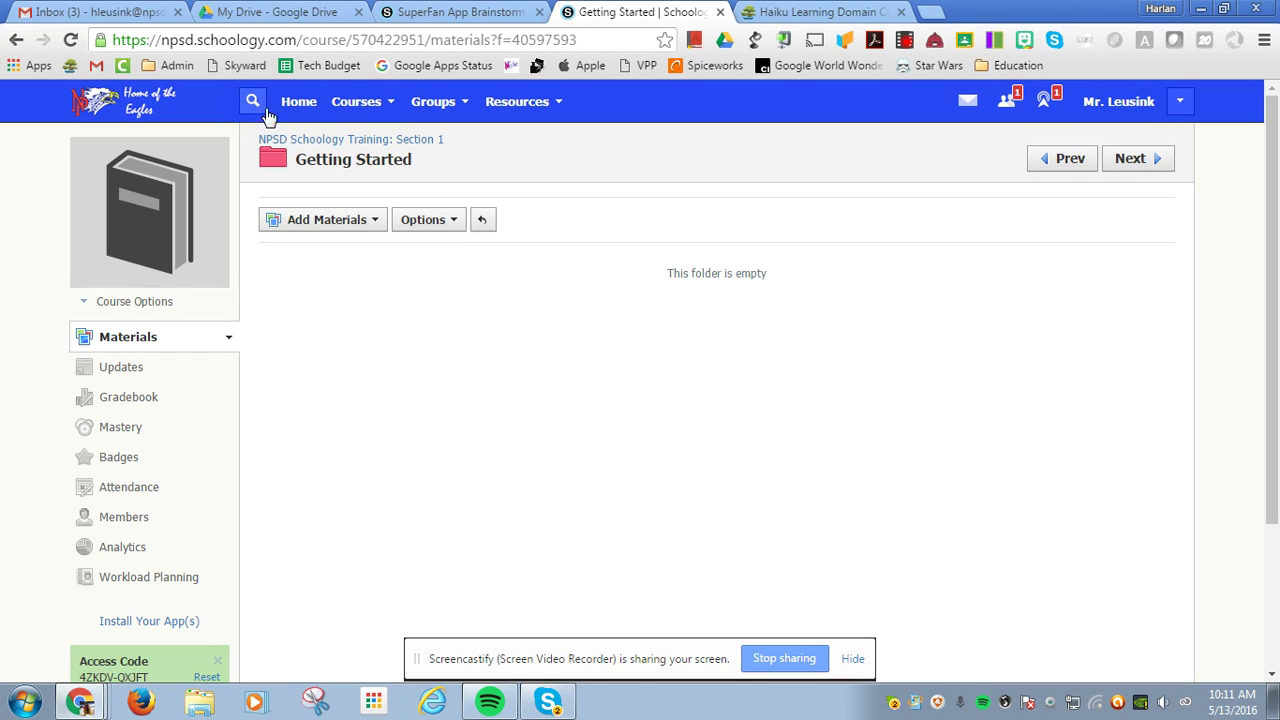
pyautogui.click(362, 139)
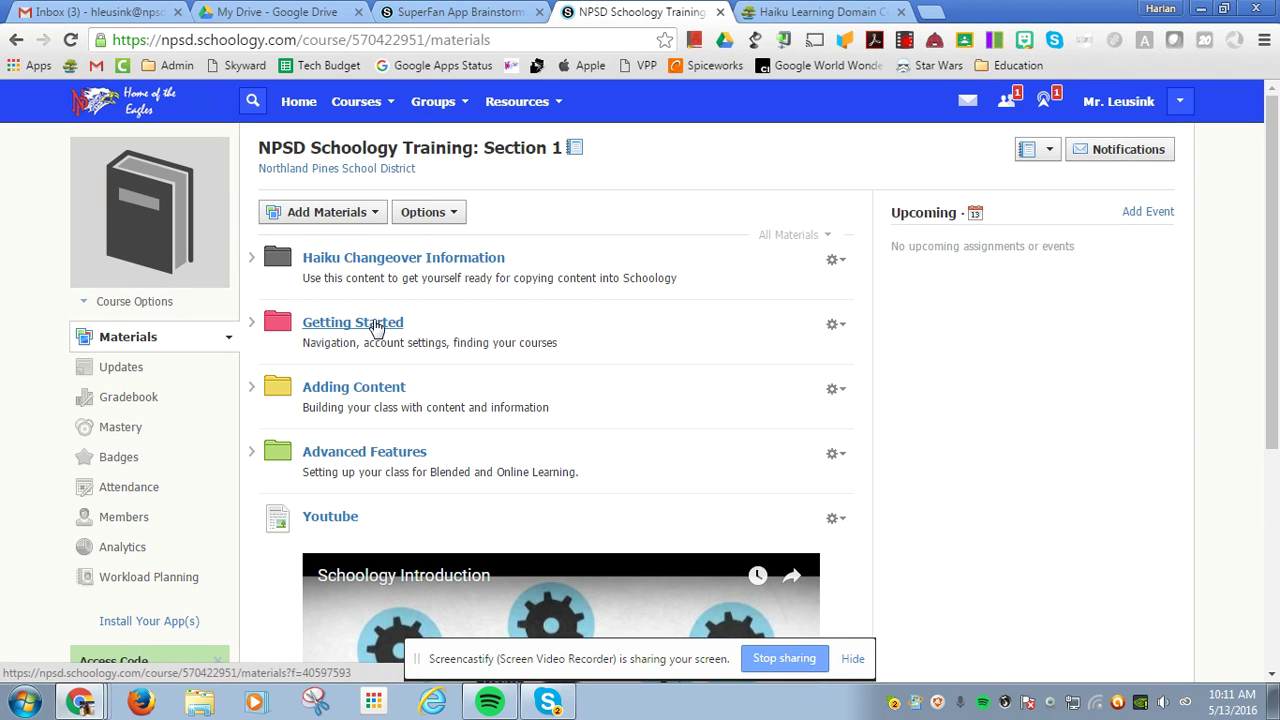
pyautogui.click(376, 328)
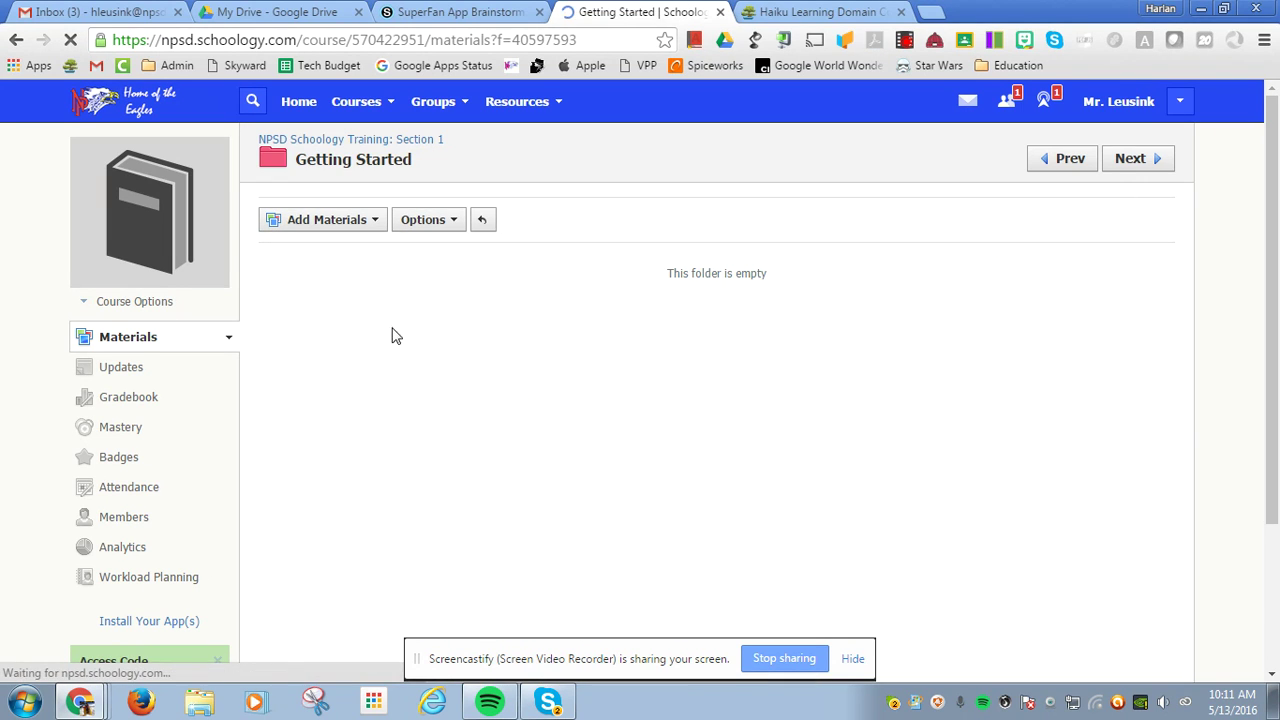
pyautogui.click(372, 226)
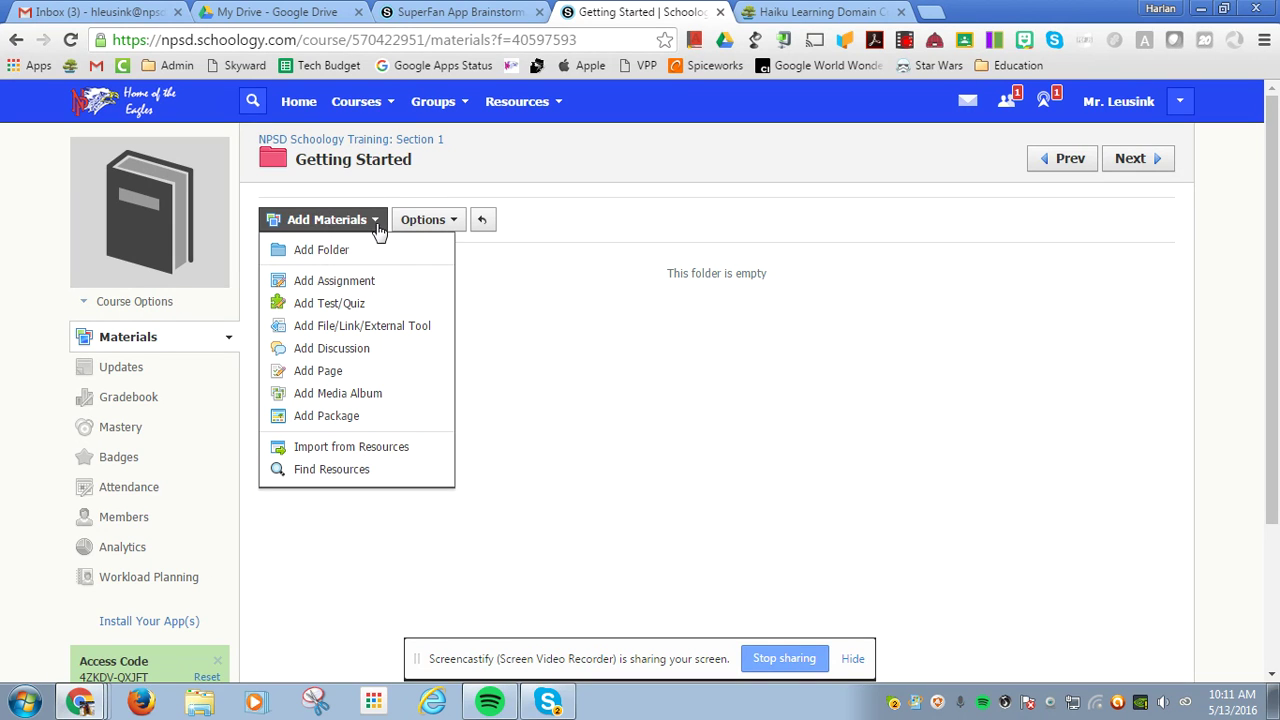
pyautogui.click(337, 369)
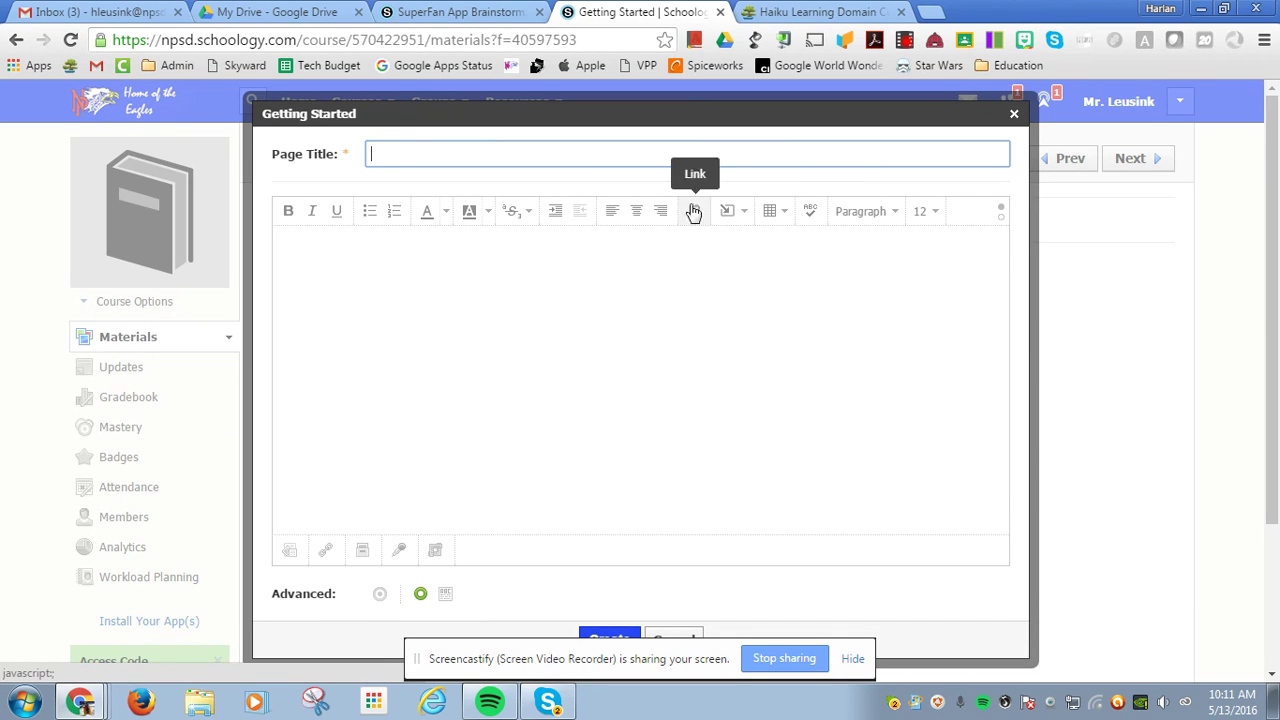
pyautogui.click(476, 148)
pyautogui.write('Picture')
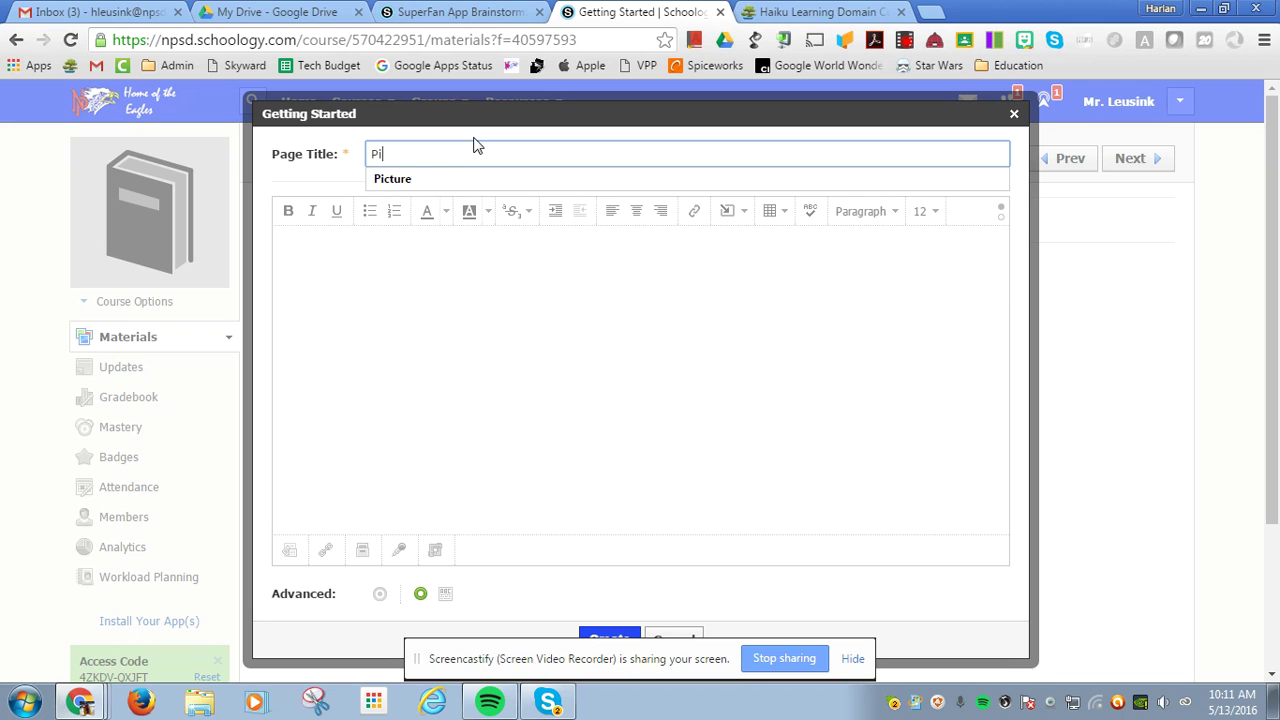
# Step: Insert the image SuperFan_Homescreen.jpg from the Desktop into the body of the Picture page
pyautogui.click(734, 215)
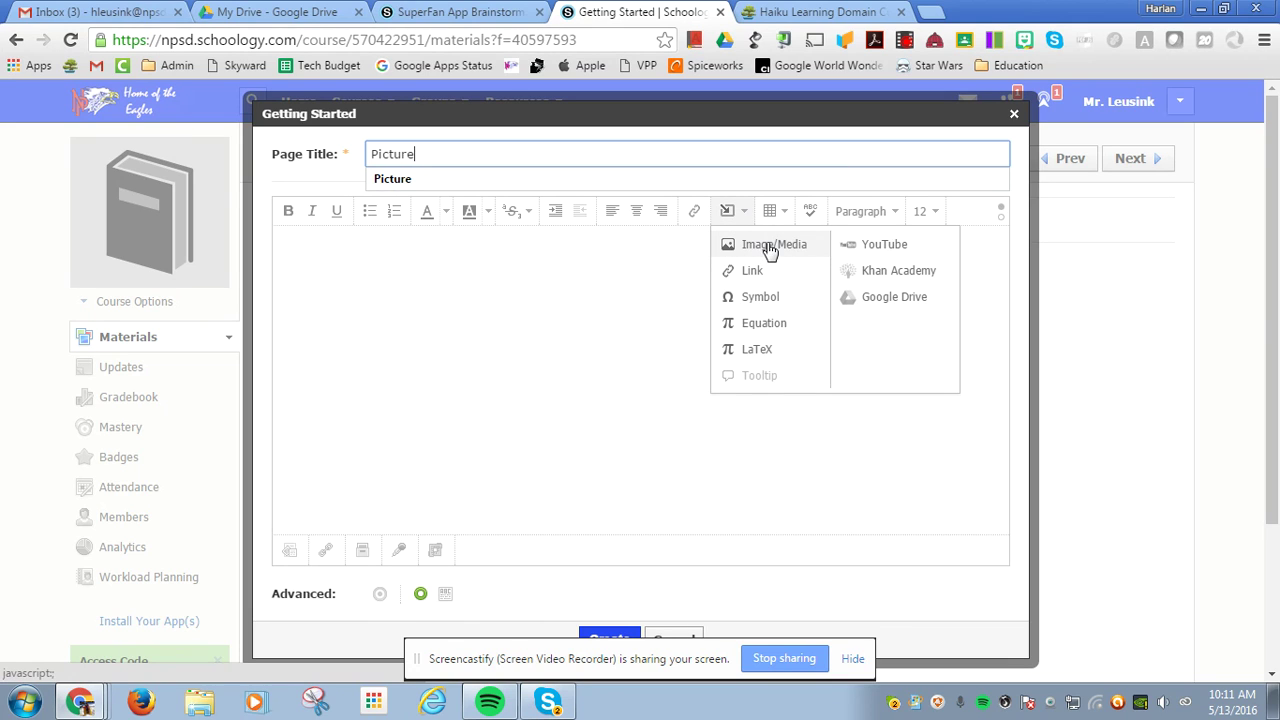
pyautogui.click(765, 248)
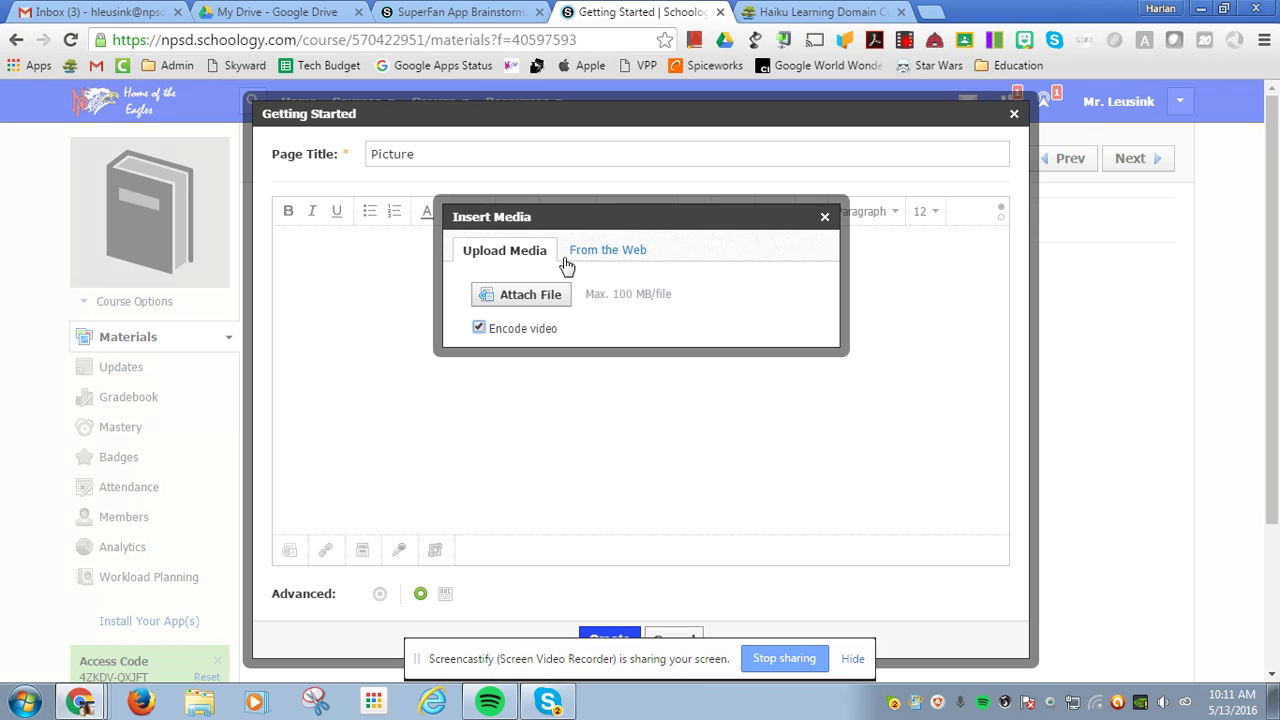
pyautogui.click(518, 296)
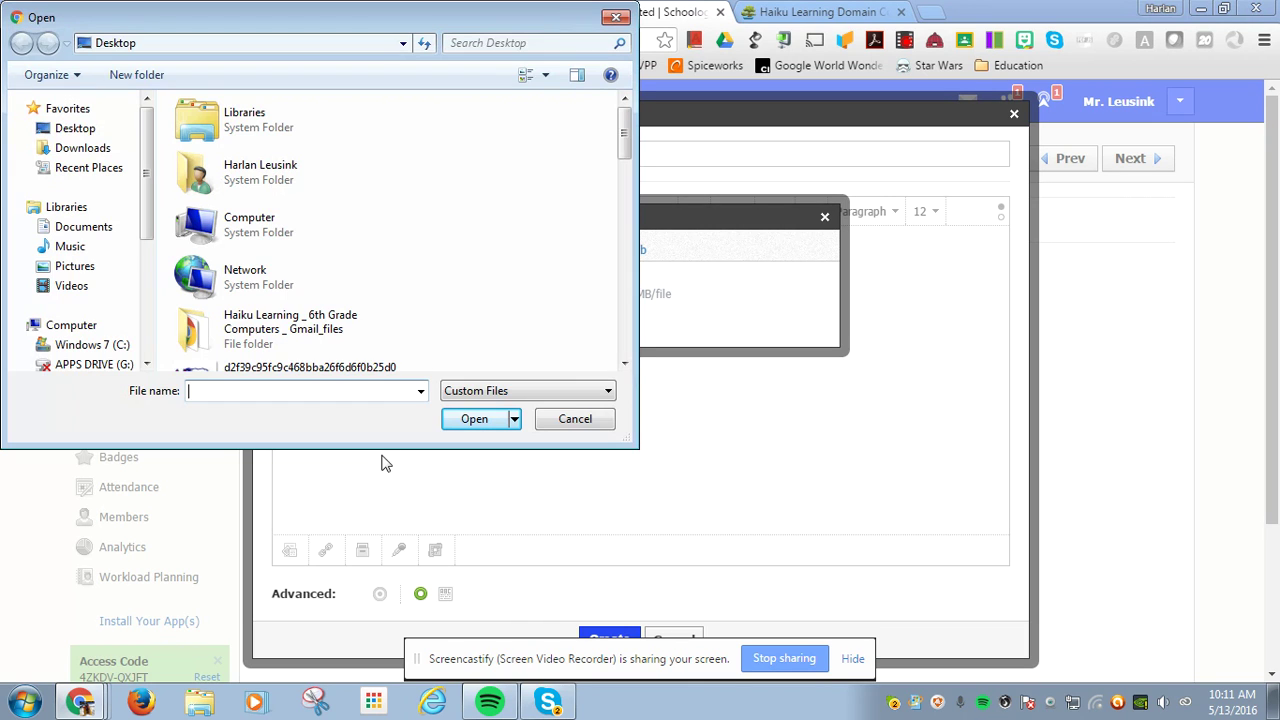
pyautogui.moveTo(627, 135); pyautogui.dragTo(500, 360)
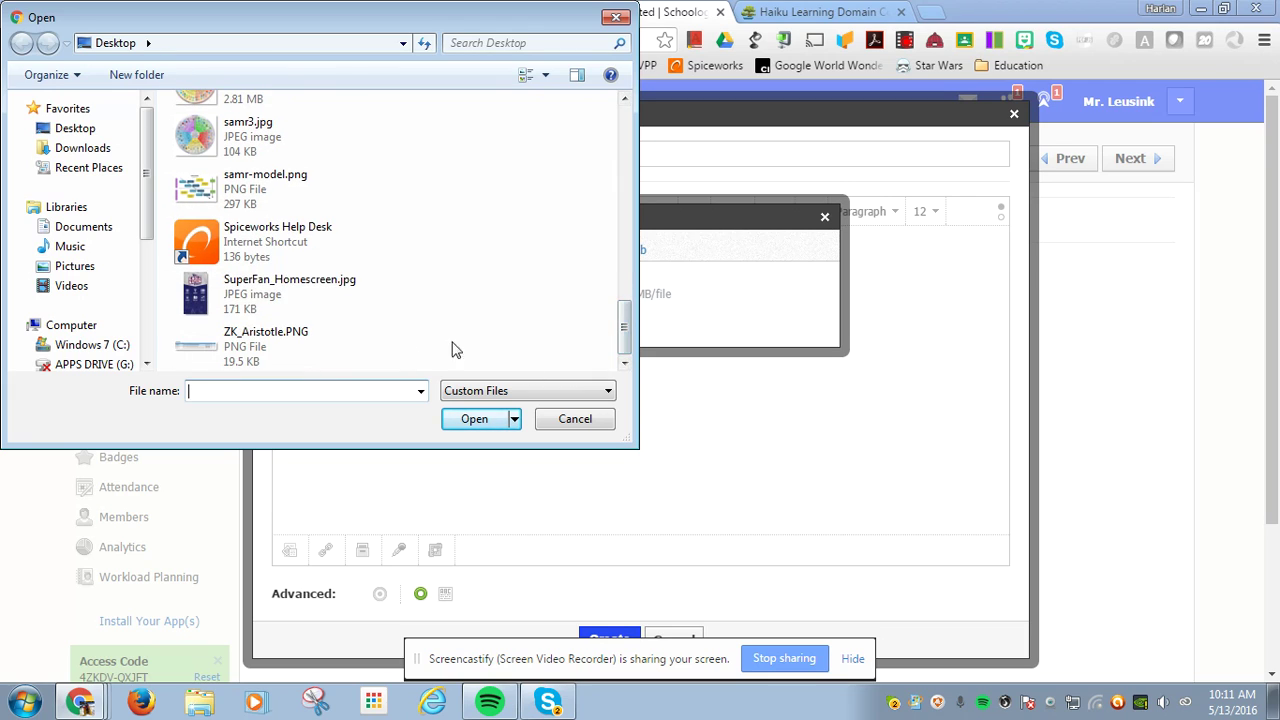
pyautogui.click(266, 314)
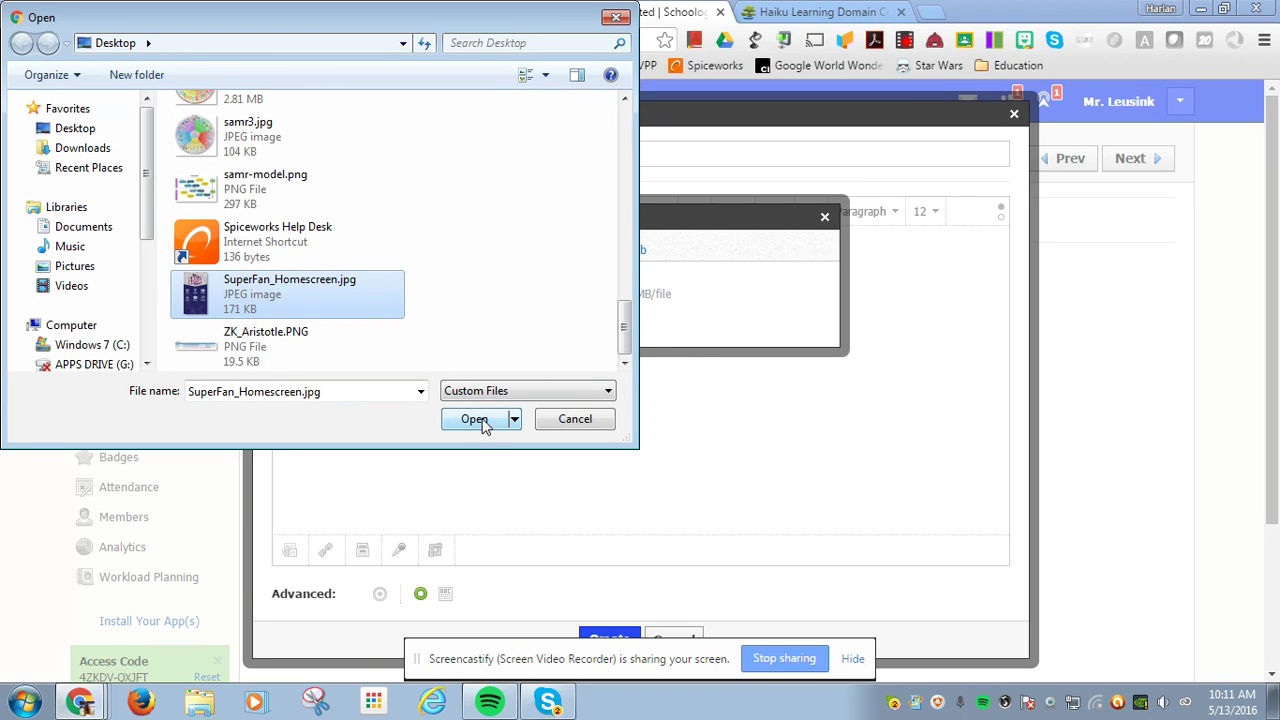
pyautogui.click(474, 419)
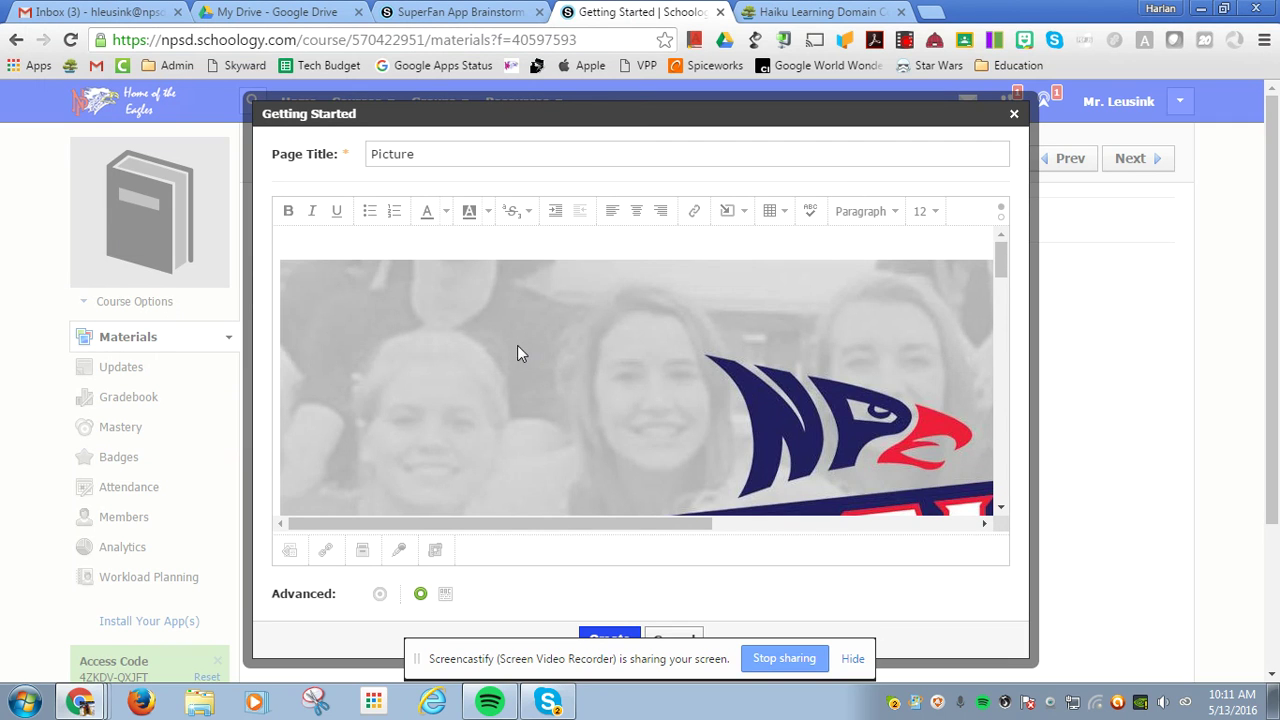
# Step: Shrink the inserted picture proportionally until its full width fits inside the page editor
pyautogui.click(748, 413)
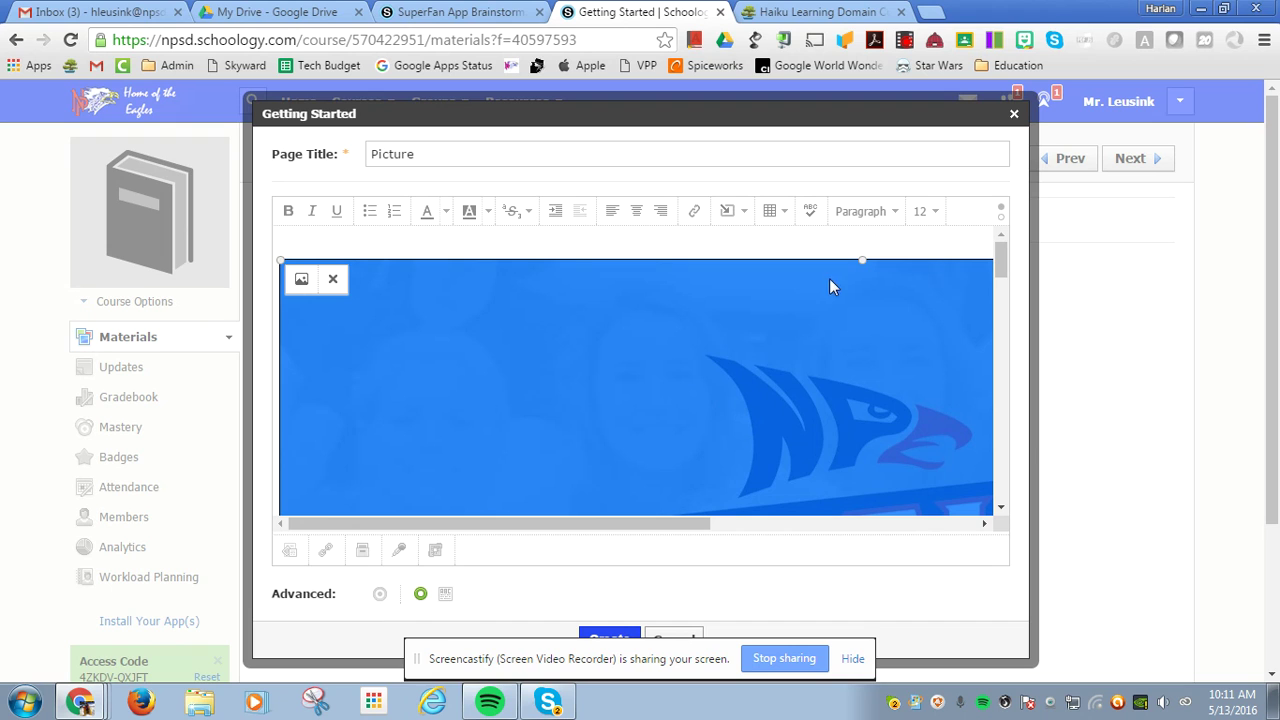
pyautogui.moveTo(278, 256); pyautogui.dragTo(552, 440)
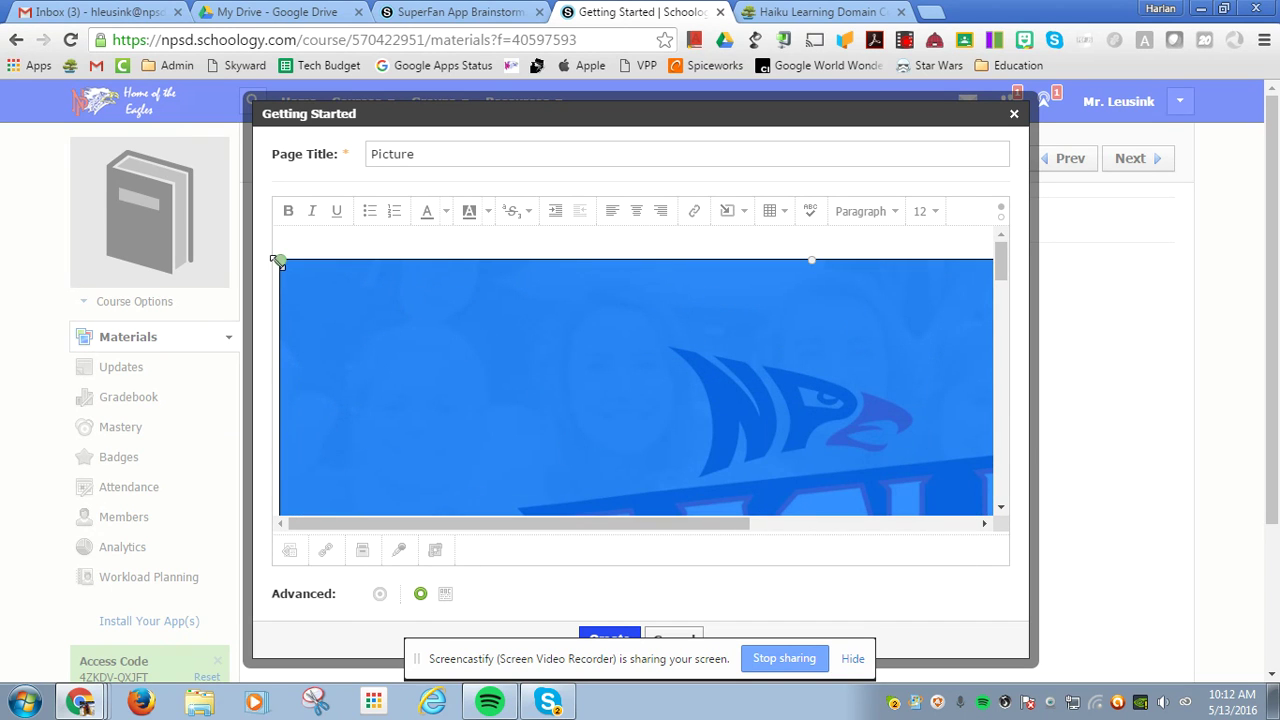
pyautogui.moveTo(280, 256); pyautogui.dragTo(520, 420)
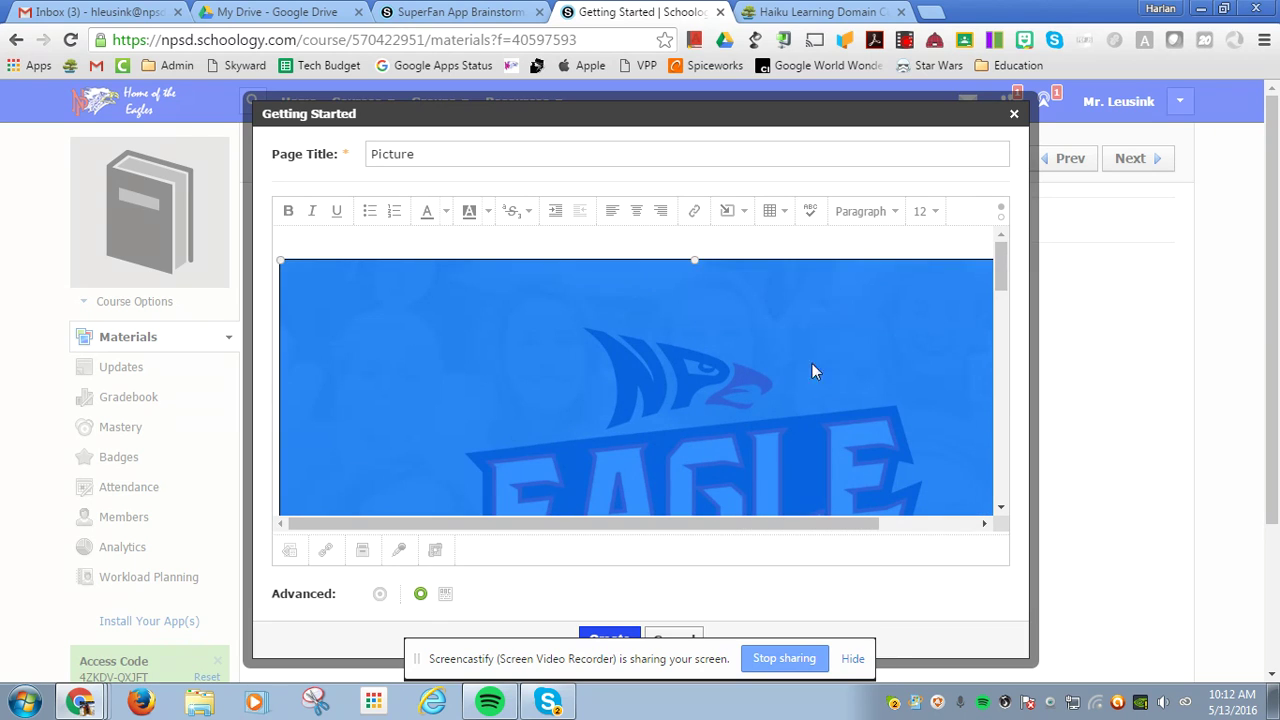
pyautogui.hscroll(2, 972, 395)
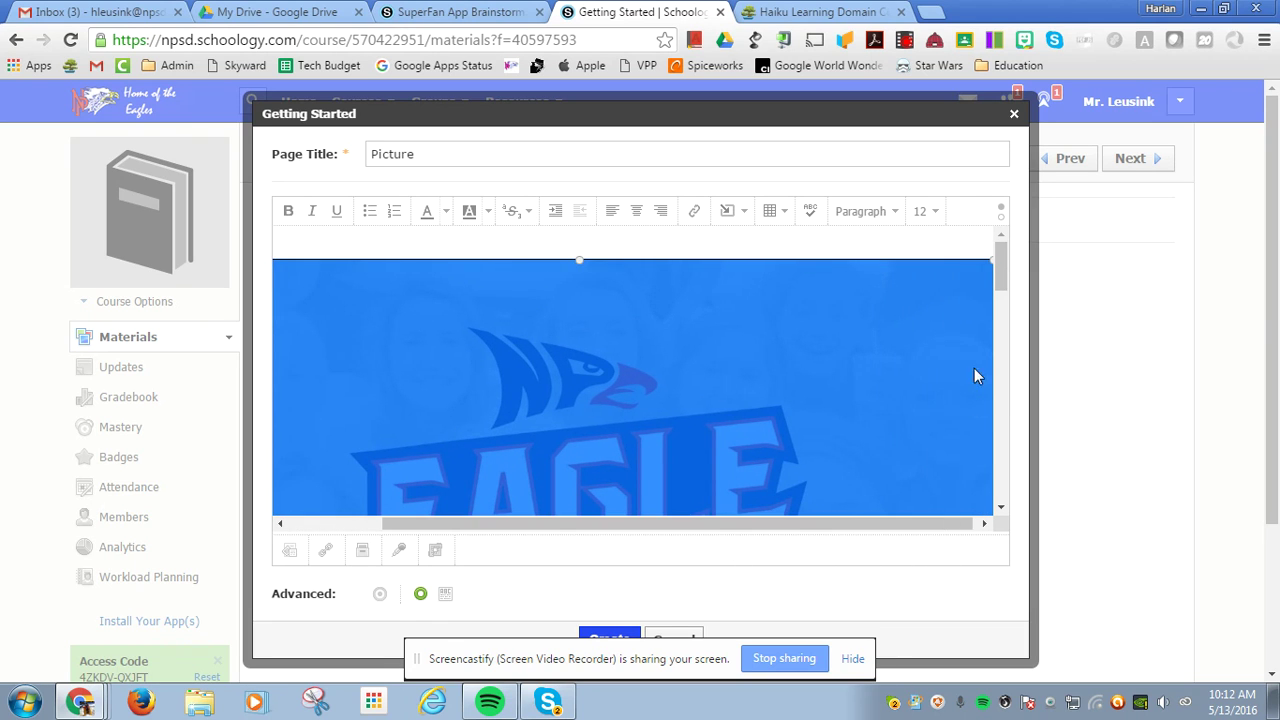
pyautogui.moveTo(917, 261)
pyautogui.moveTo(992, 262); pyautogui.dragTo(589, 531)
pyautogui.scroll(-2, 891, 297)
pyautogui.scroll(2, 831, 371)
pyautogui.moveTo(955, 263); pyautogui.dragTo(810, 377)
# Step: Set the Picture page to display its content inline and create the page
pyautogui.scroll(-5, 850, 405)
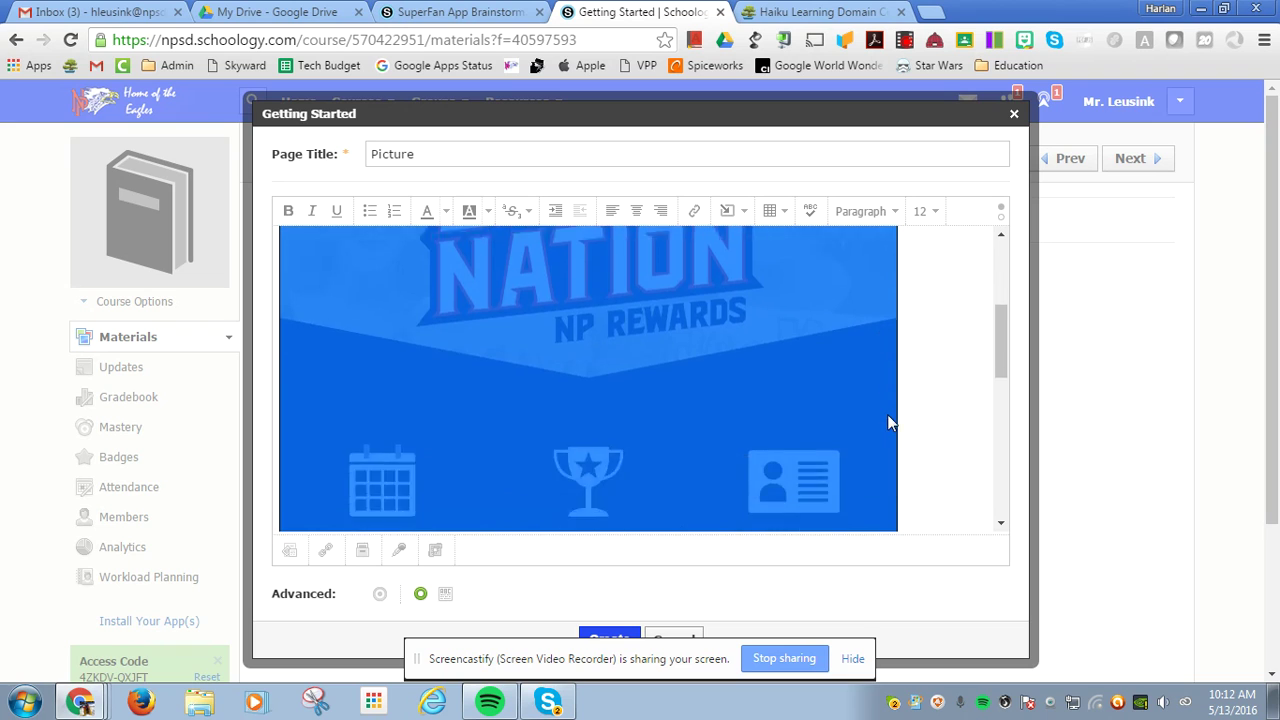
pyautogui.scroll(-1, 884, 443)
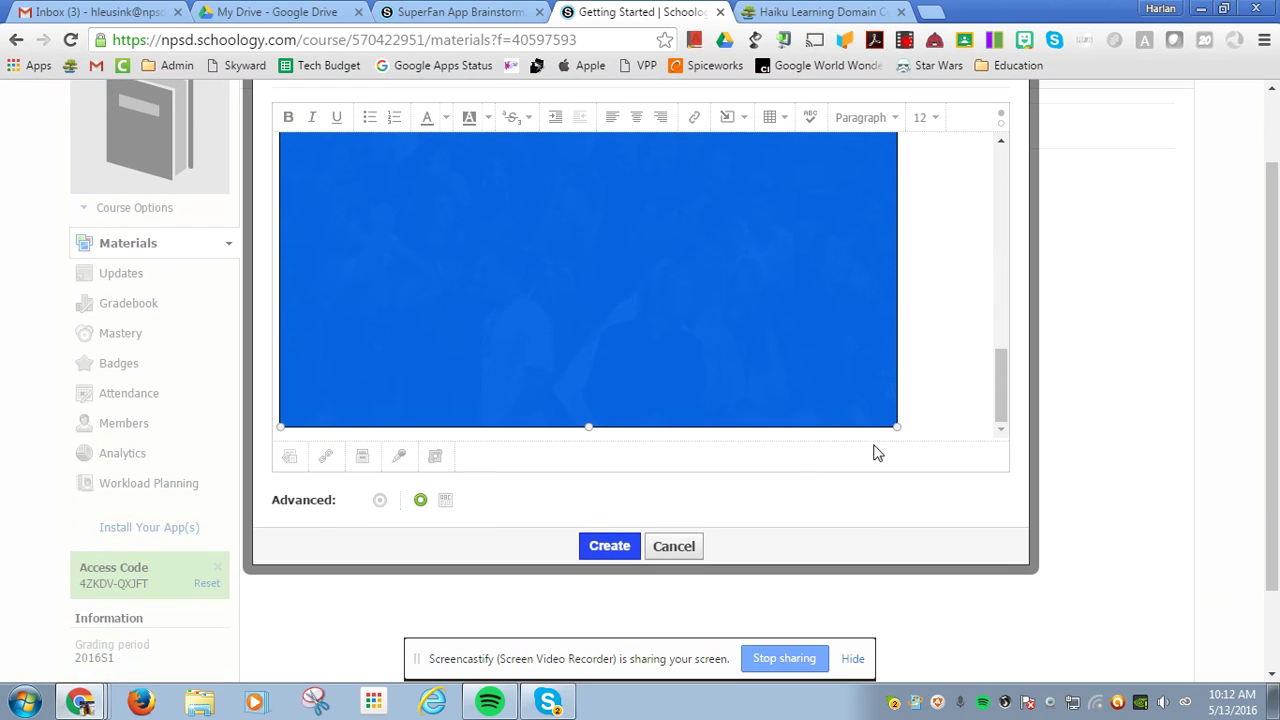
pyautogui.click(447, 504)
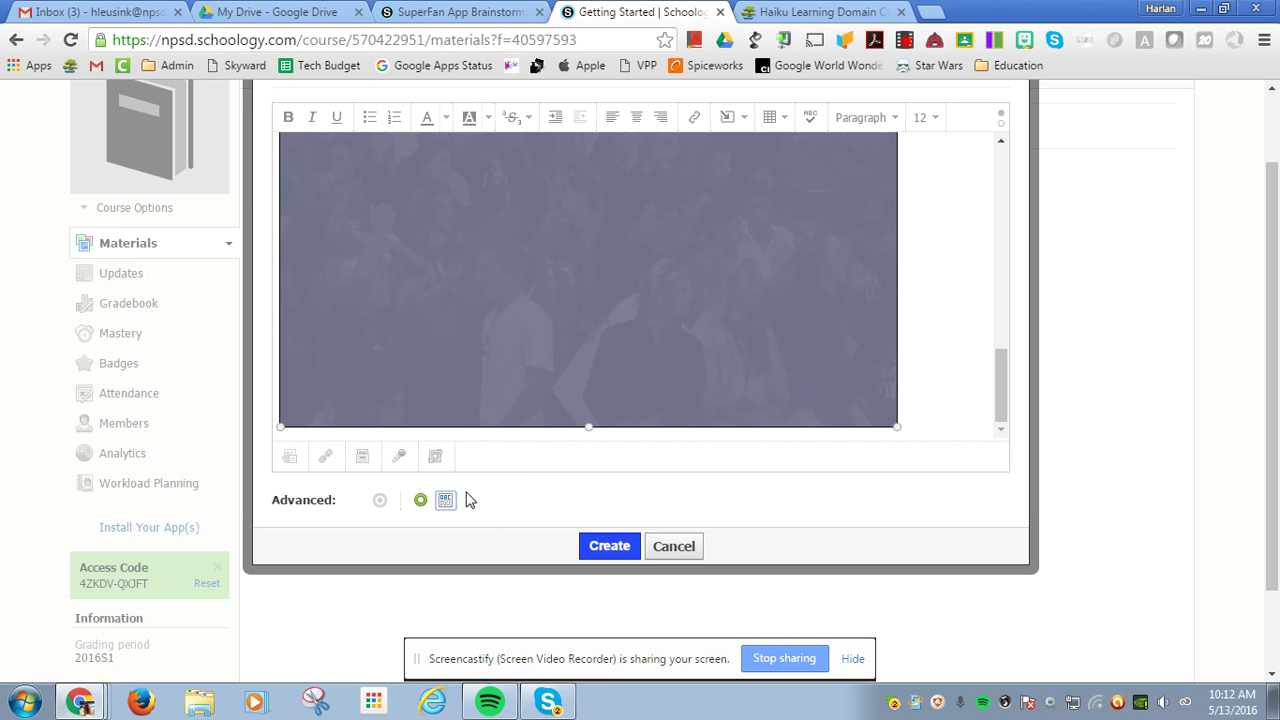
pyautogui.click(609, 547)
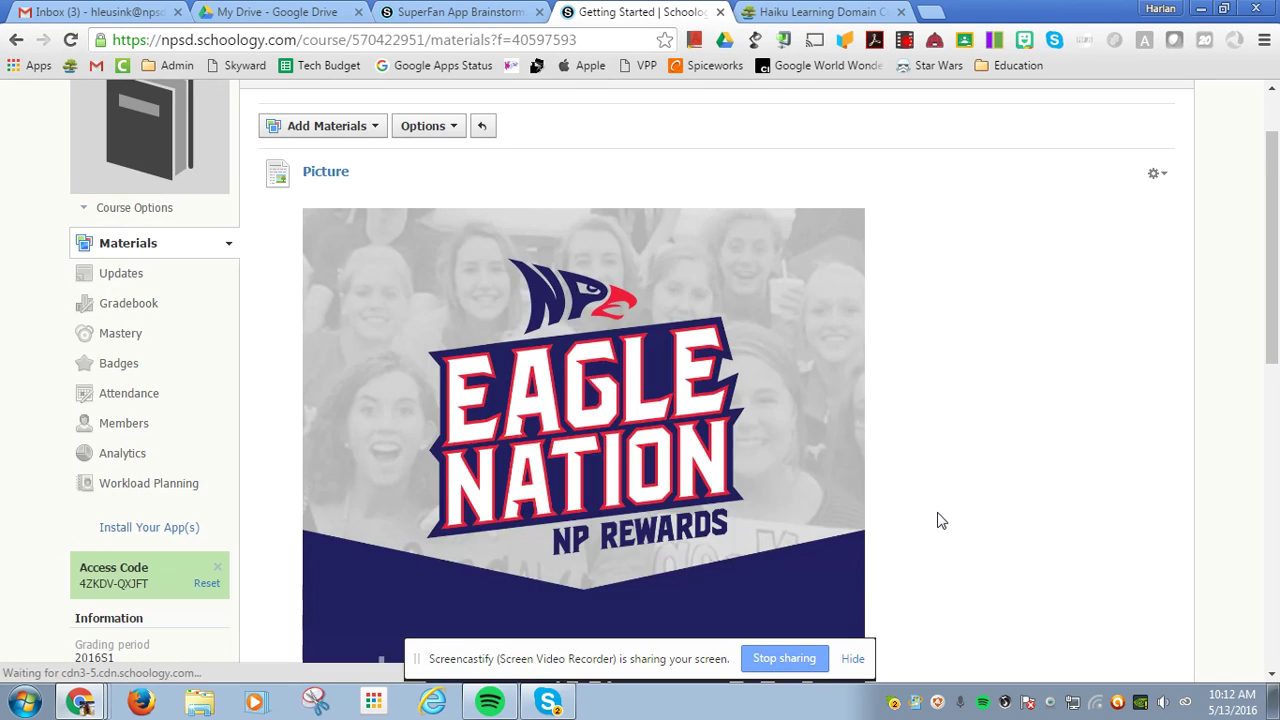
# Step: Review how the inline picture displays over its full height inside the Getting Started folder
pyautogui.scroll(-8, 900, 374)
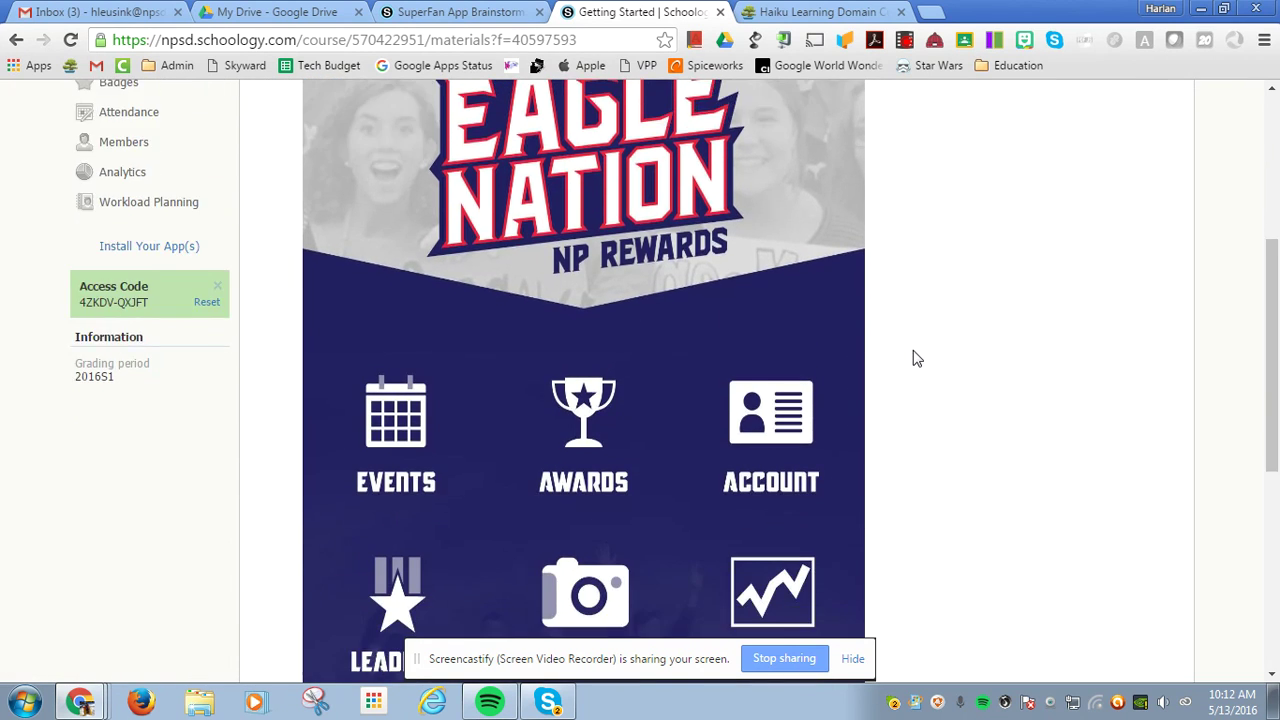
pyautogui.scroll(10, 925, 373)
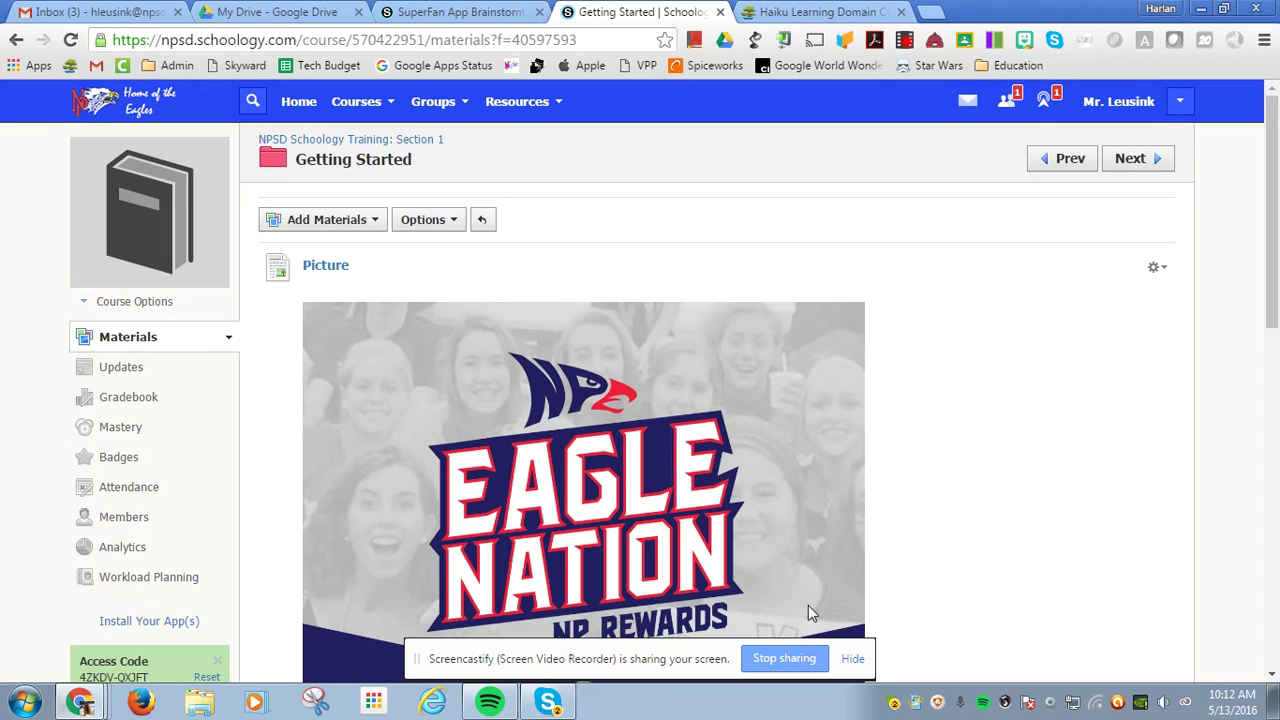
pyautogui.scroll(-4, 1050, 585)
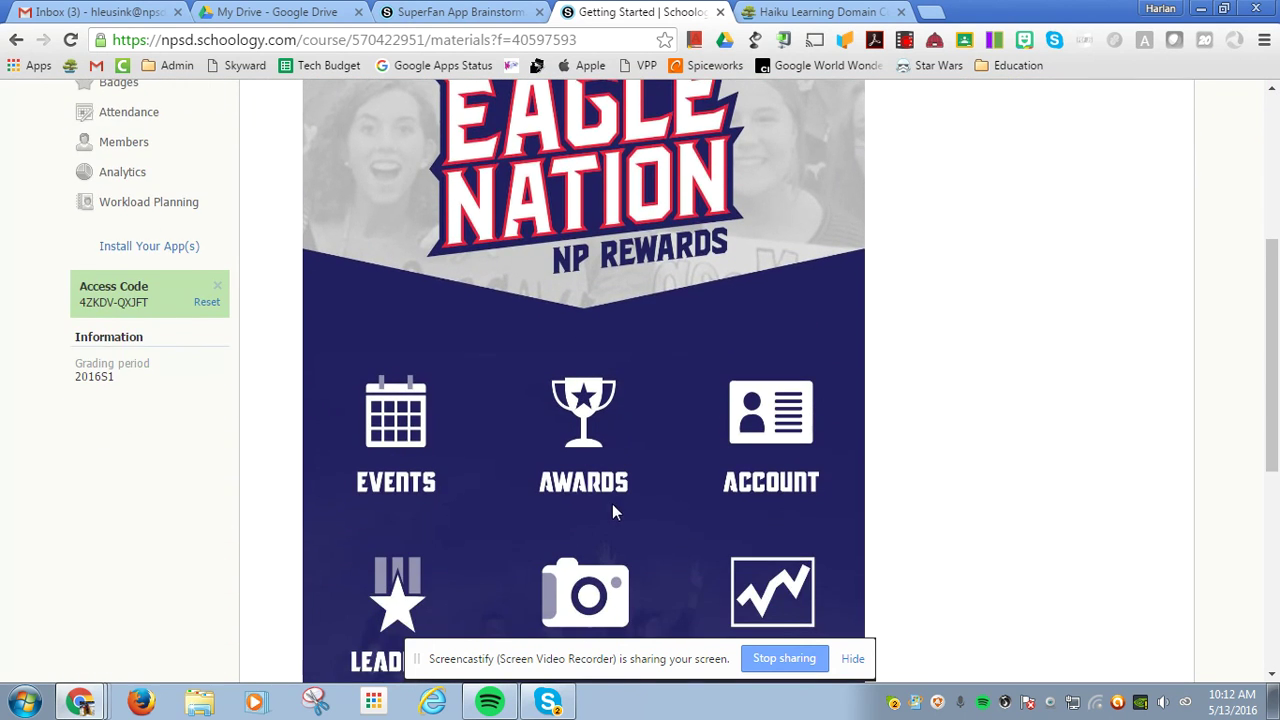
pyautogui.scroll(-5, 615, 500)
pyautogui.scroll(5, 625, 487)
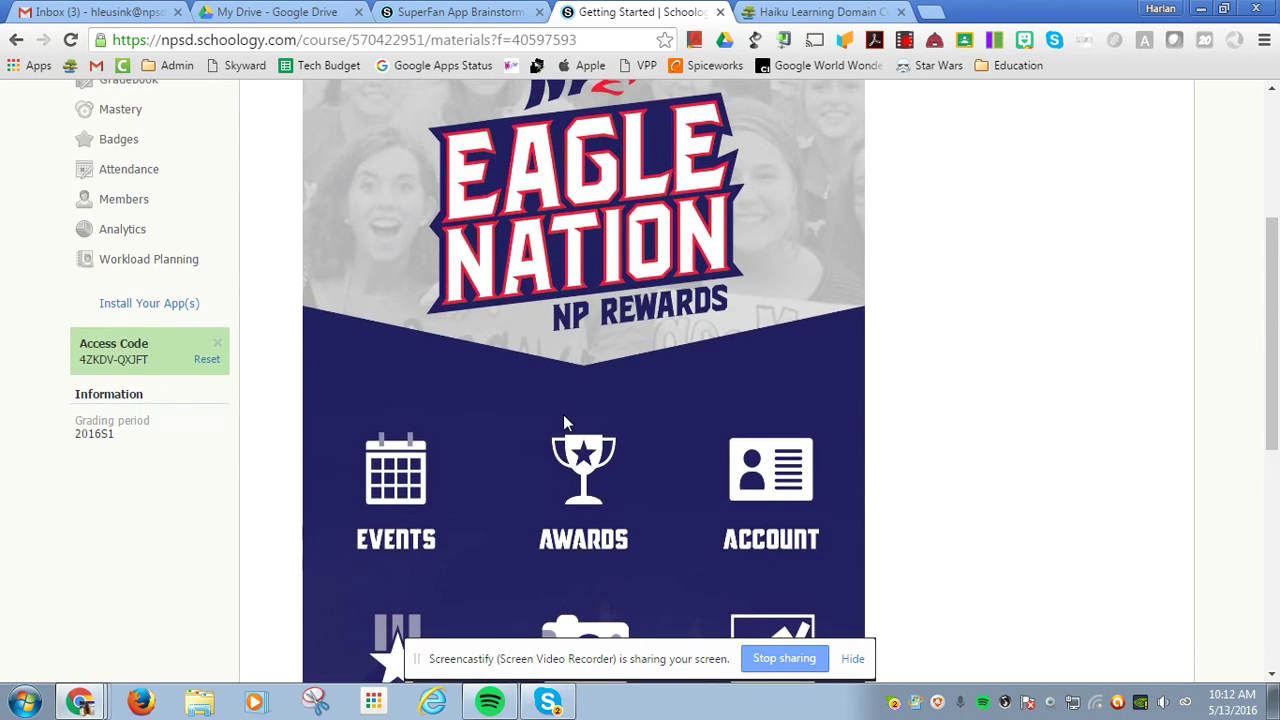
pyautogui.scroll(1, 563, 424)
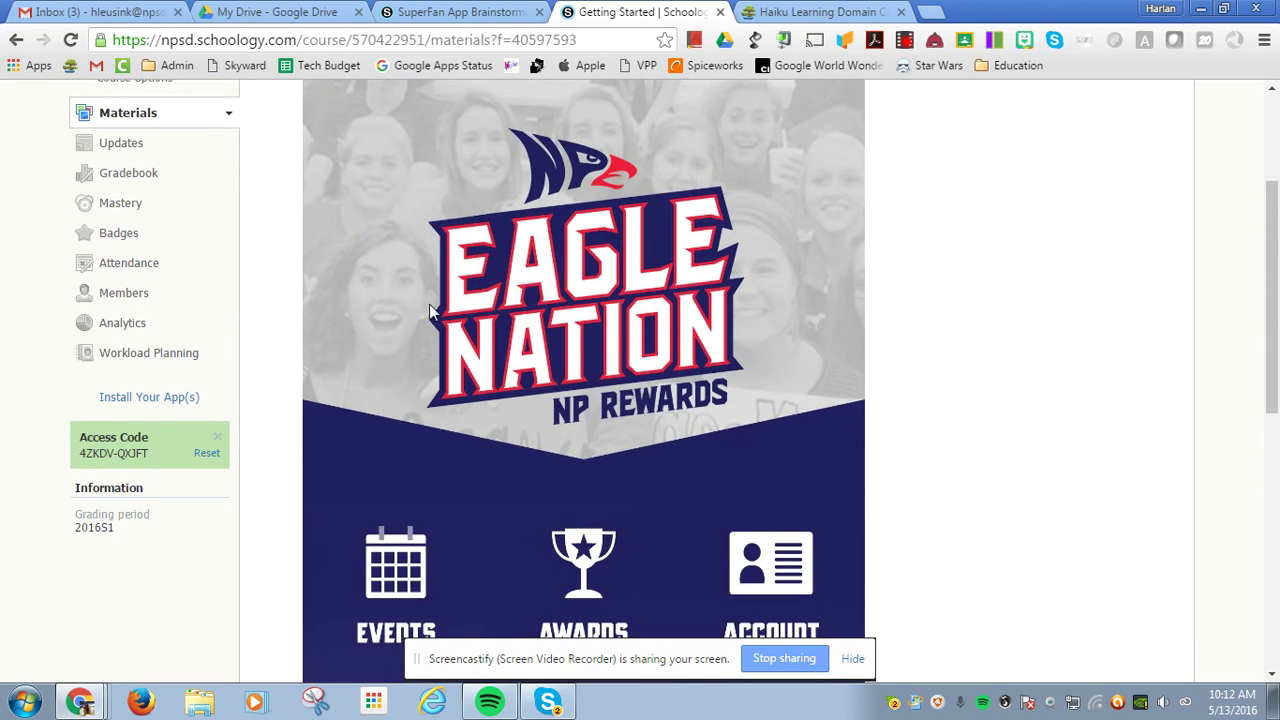
pyautogui.scroll(3, 786, 306)
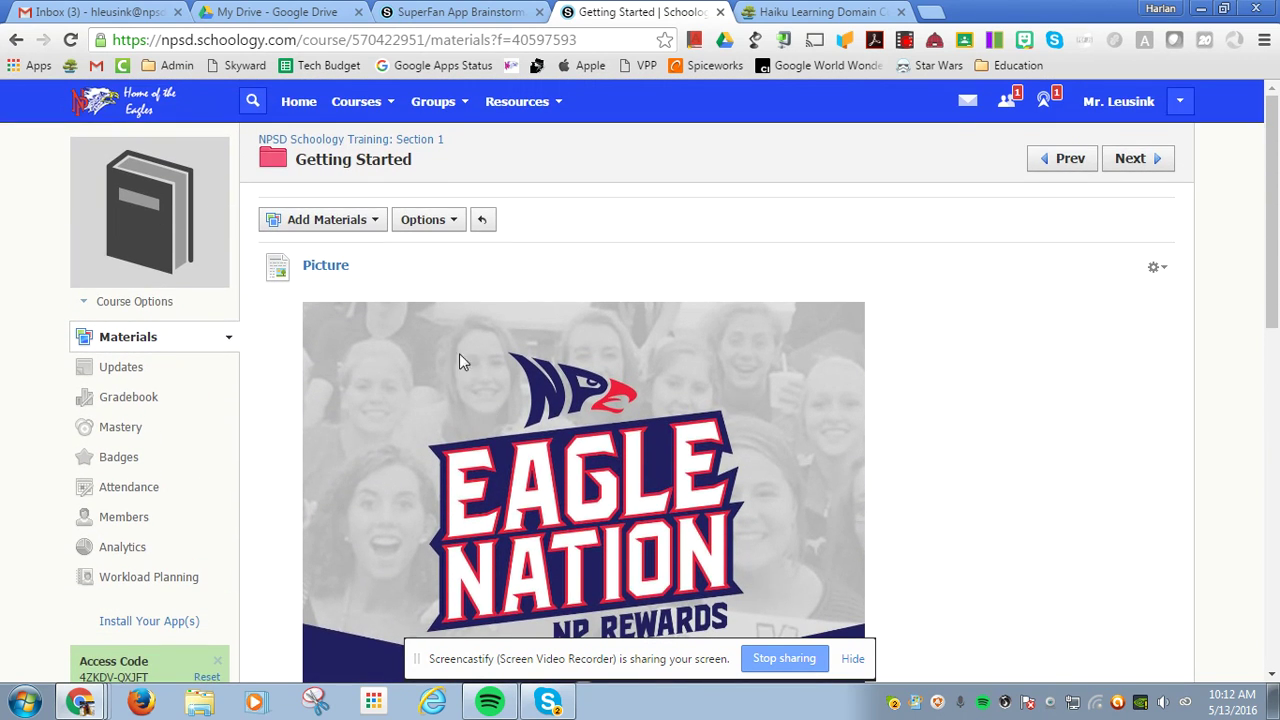
# Step: Reopen the Picture page for editing, look over its picture, save it as is, and review the folder
pyautogui.click(1160, 268)
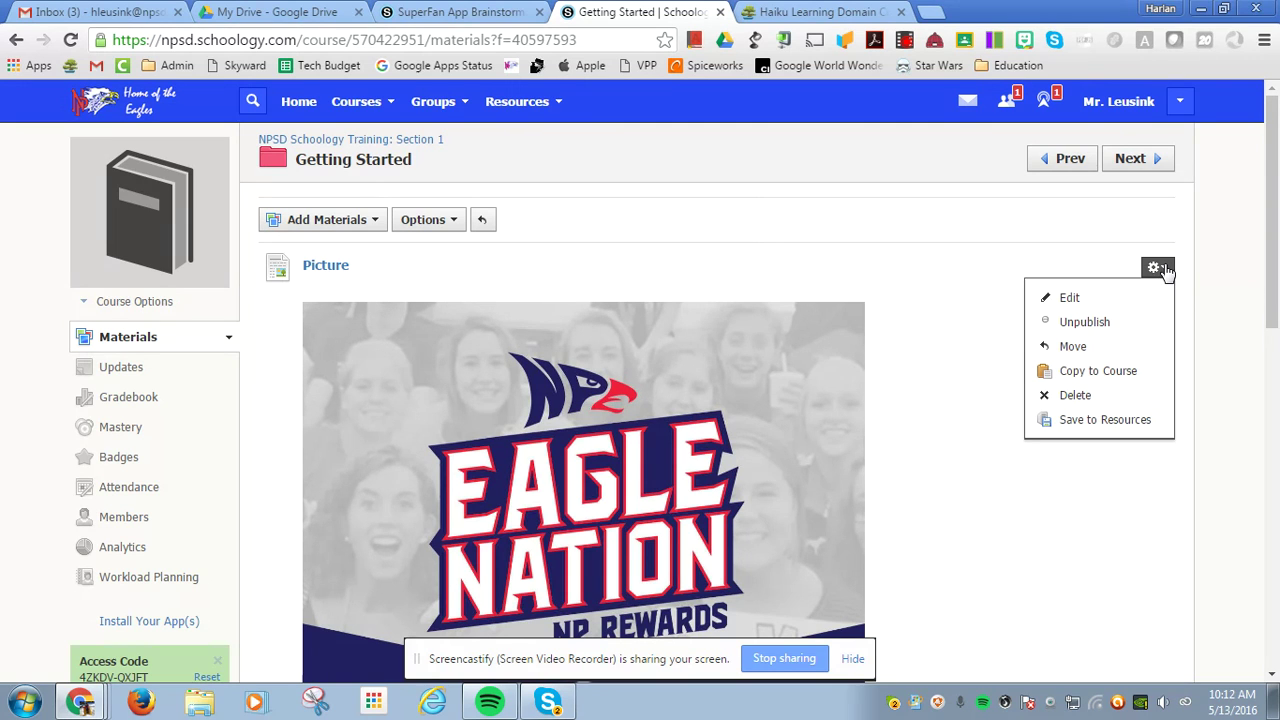
pyautogui.click(1084, 297)
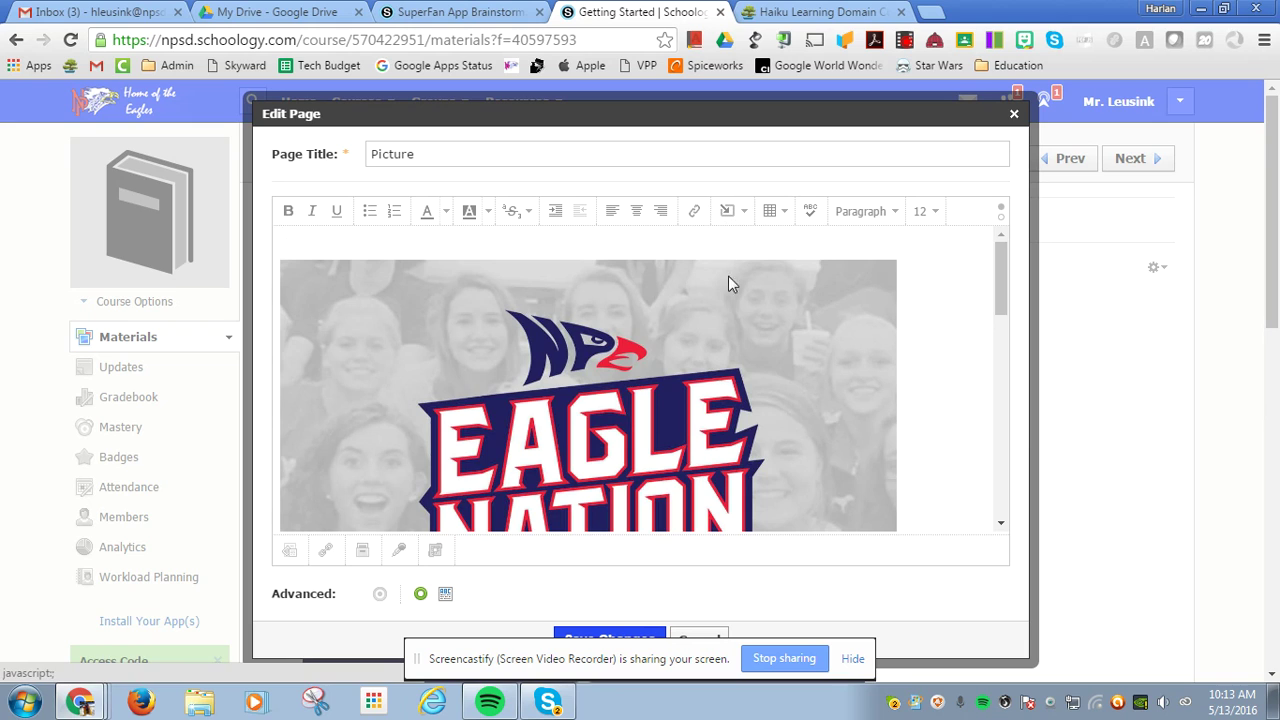
pyautogui.scroll(-2, 905, 401)
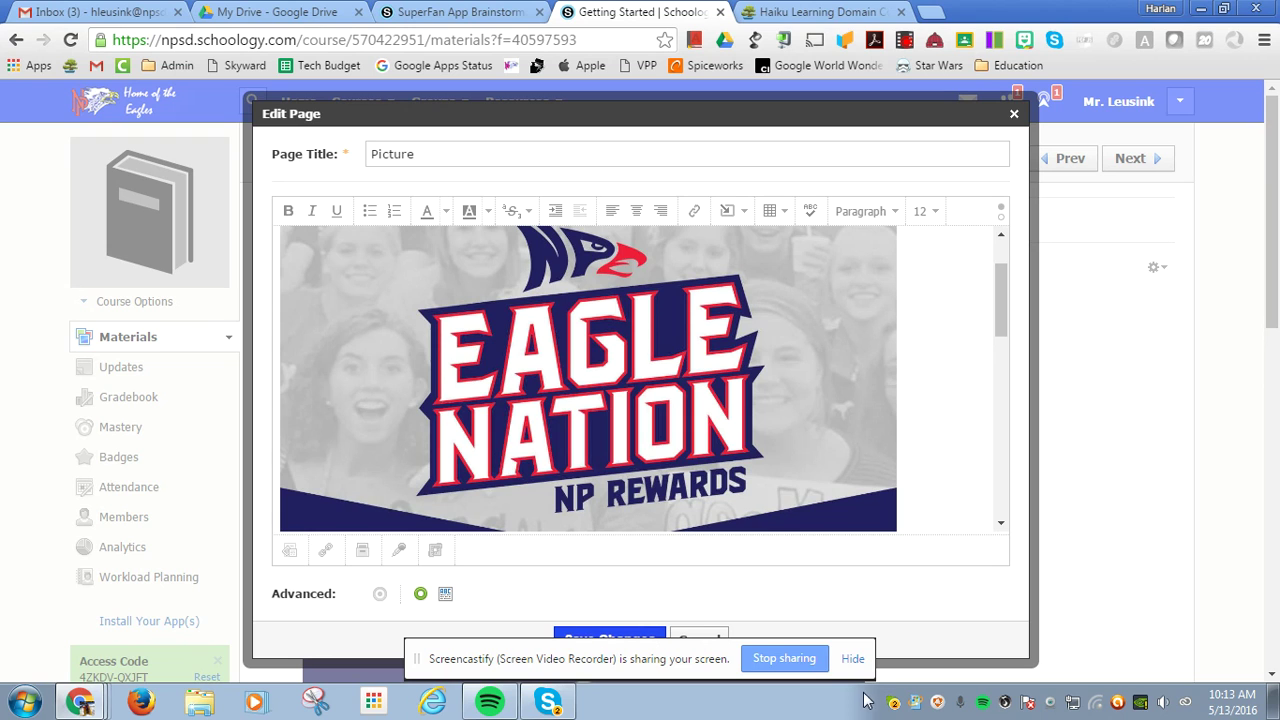
pyautogui.scroll(-3, 650, 612)
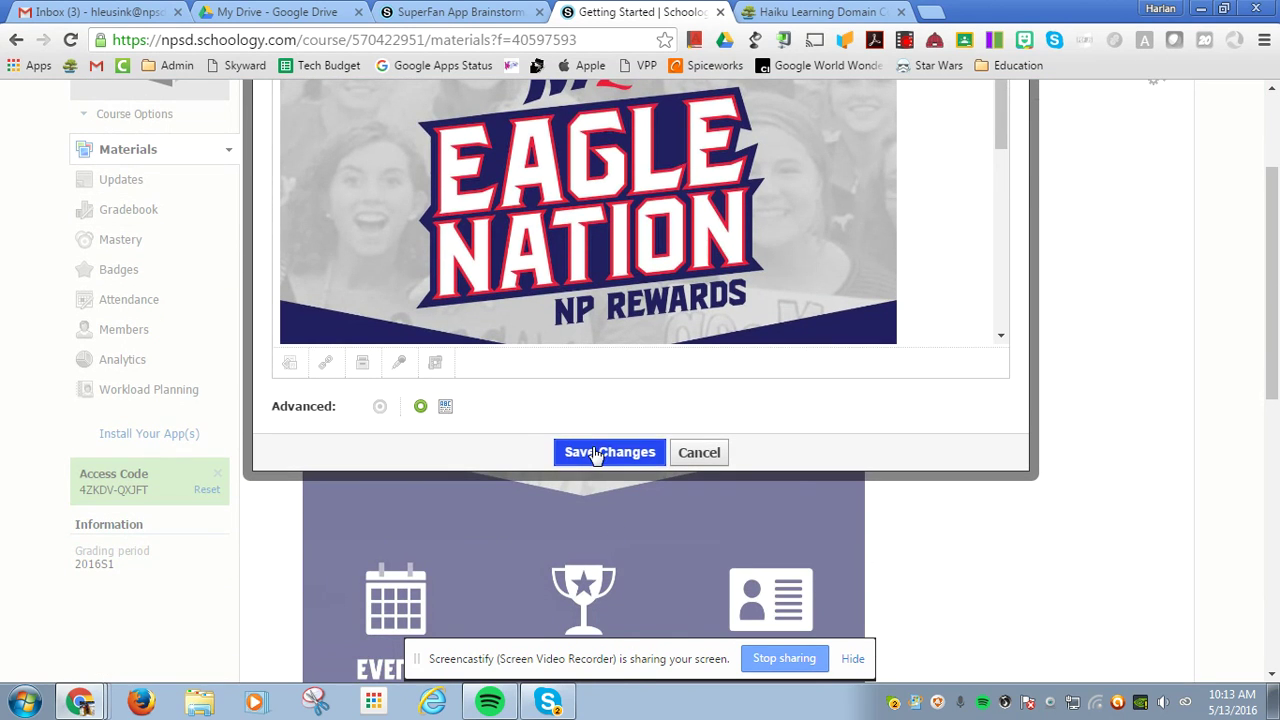
pyautogui.click(597, 448)
pyautogui.scroll(-8, 1003, 474)
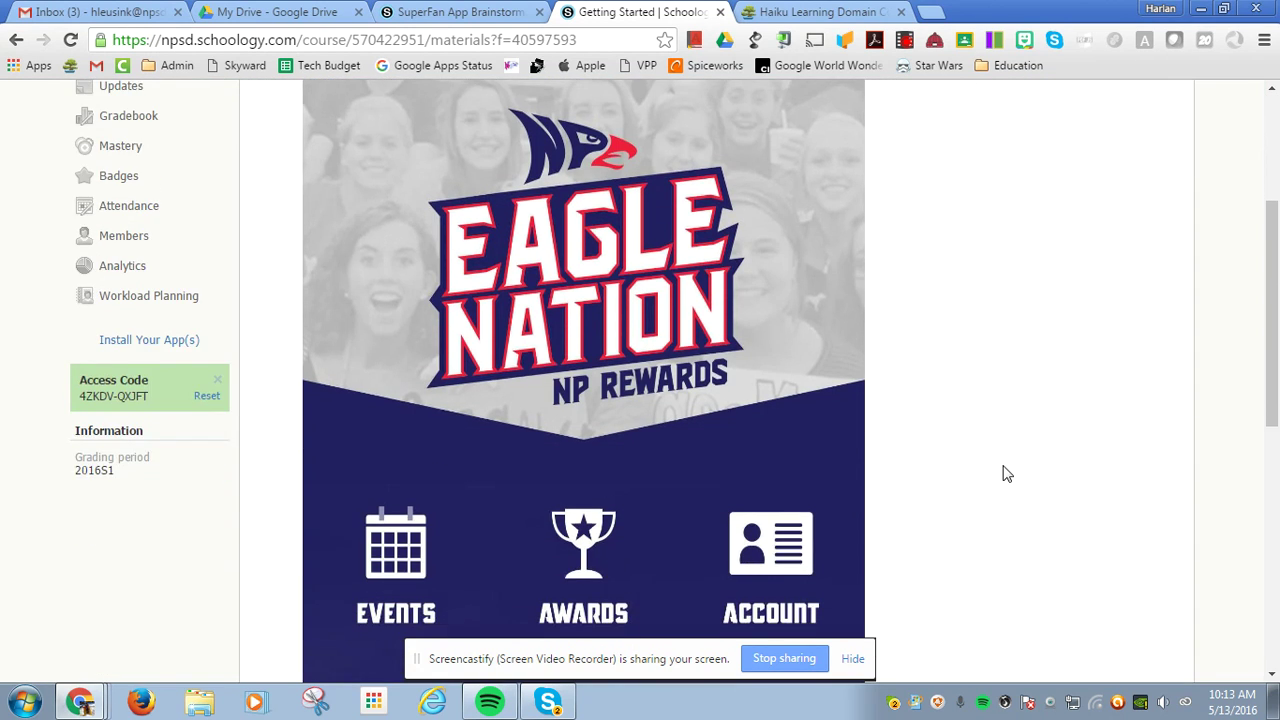
pyautogui.scroll(8, 1008, 478)
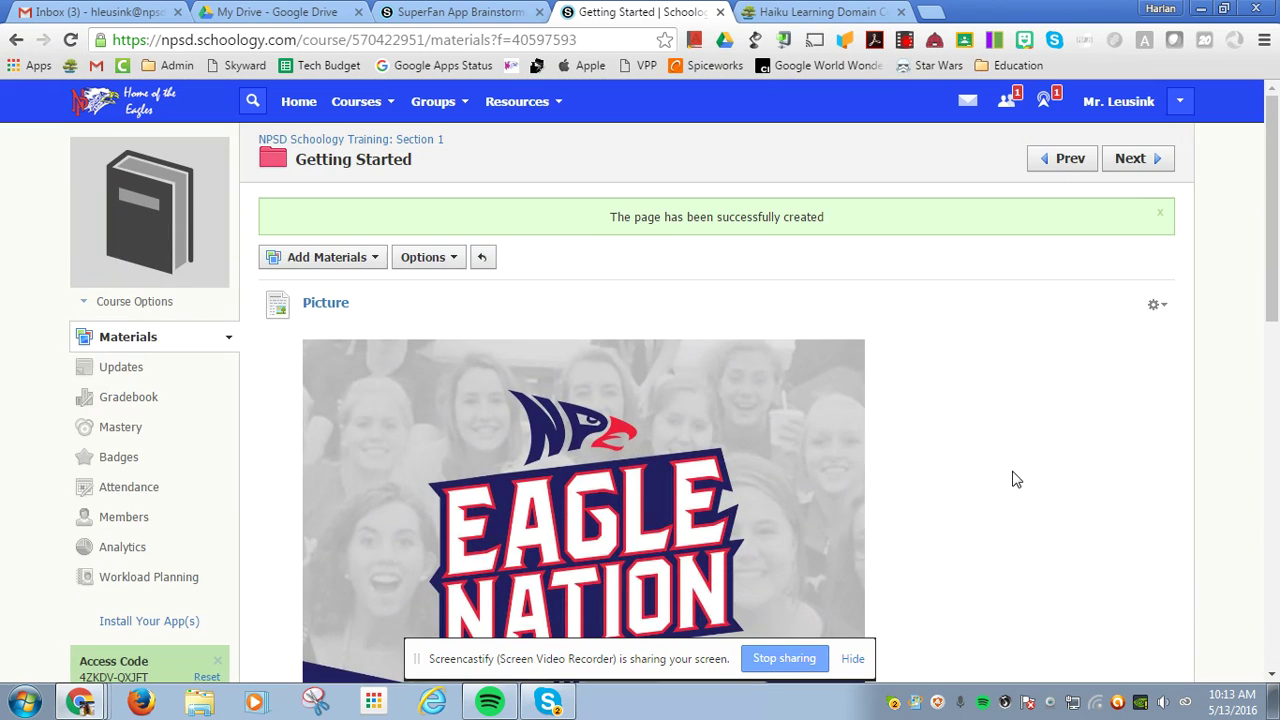
# Step: Start another new page in the Getting Started folder and title it "Google Drive"
pyautogui.click(372, 258)
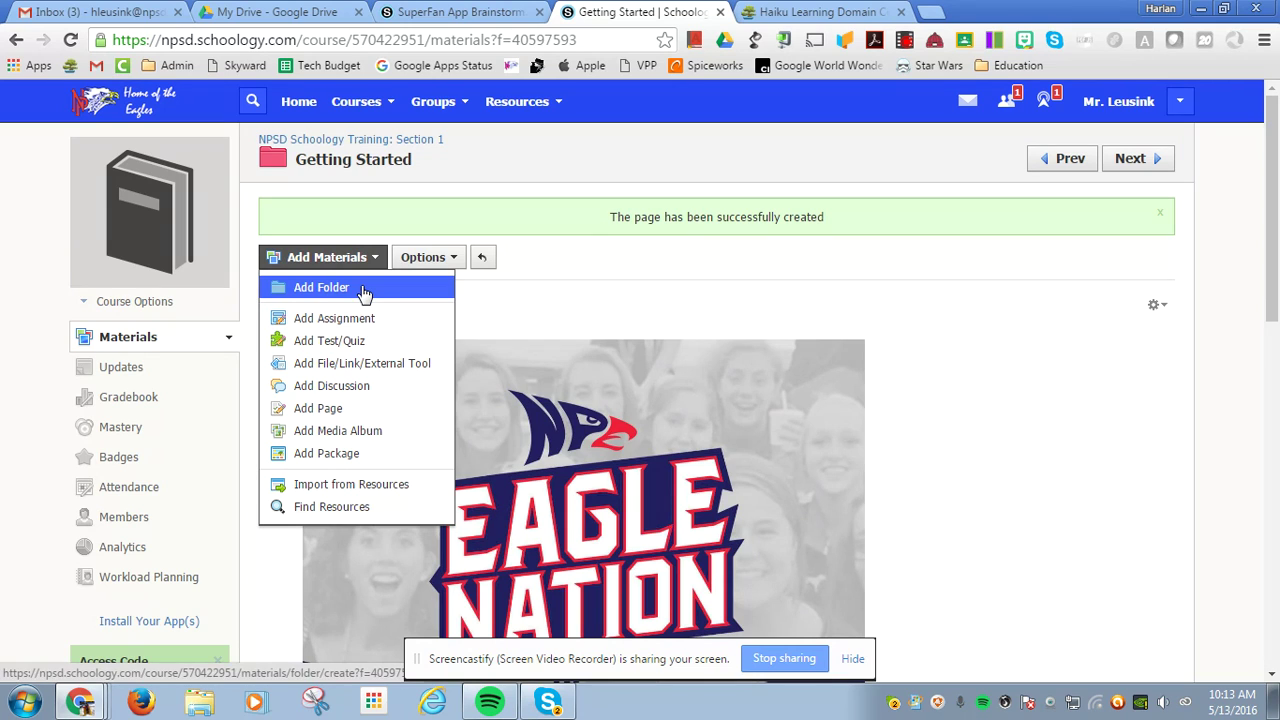
pyautogui.click(322, 408)
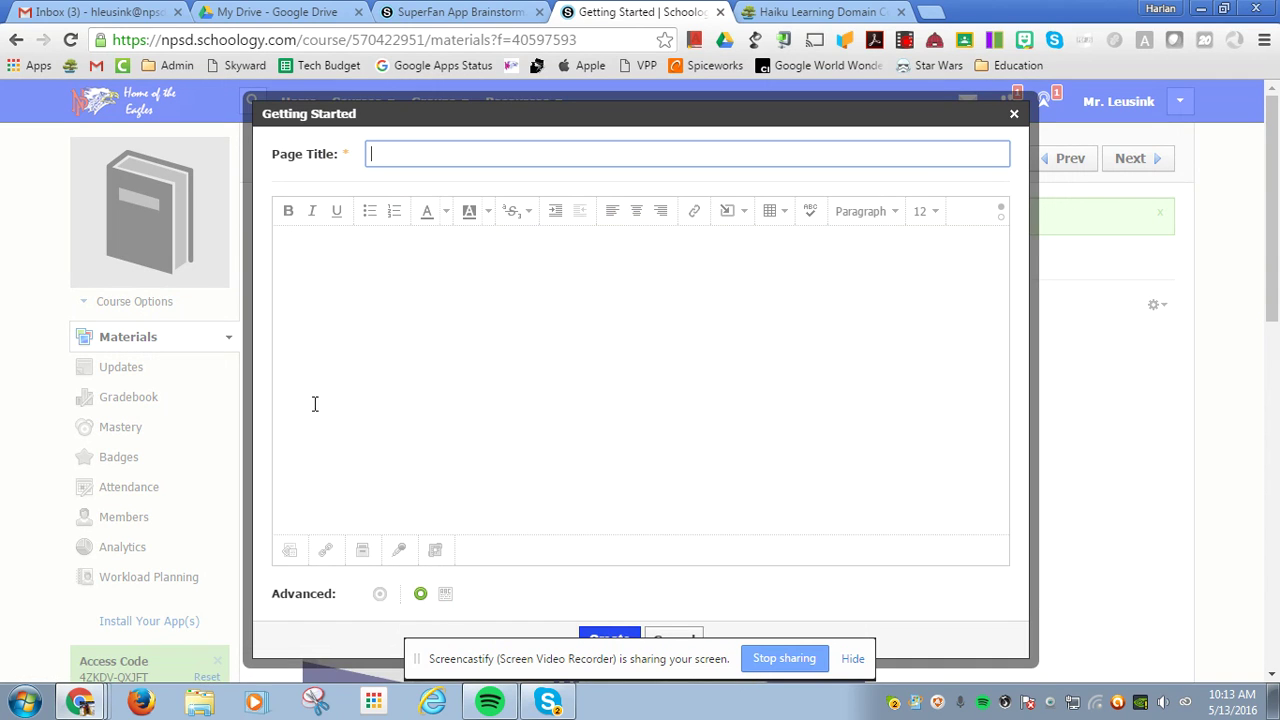
pyautogui.write('Google')
pyautogui.click(386, 178)
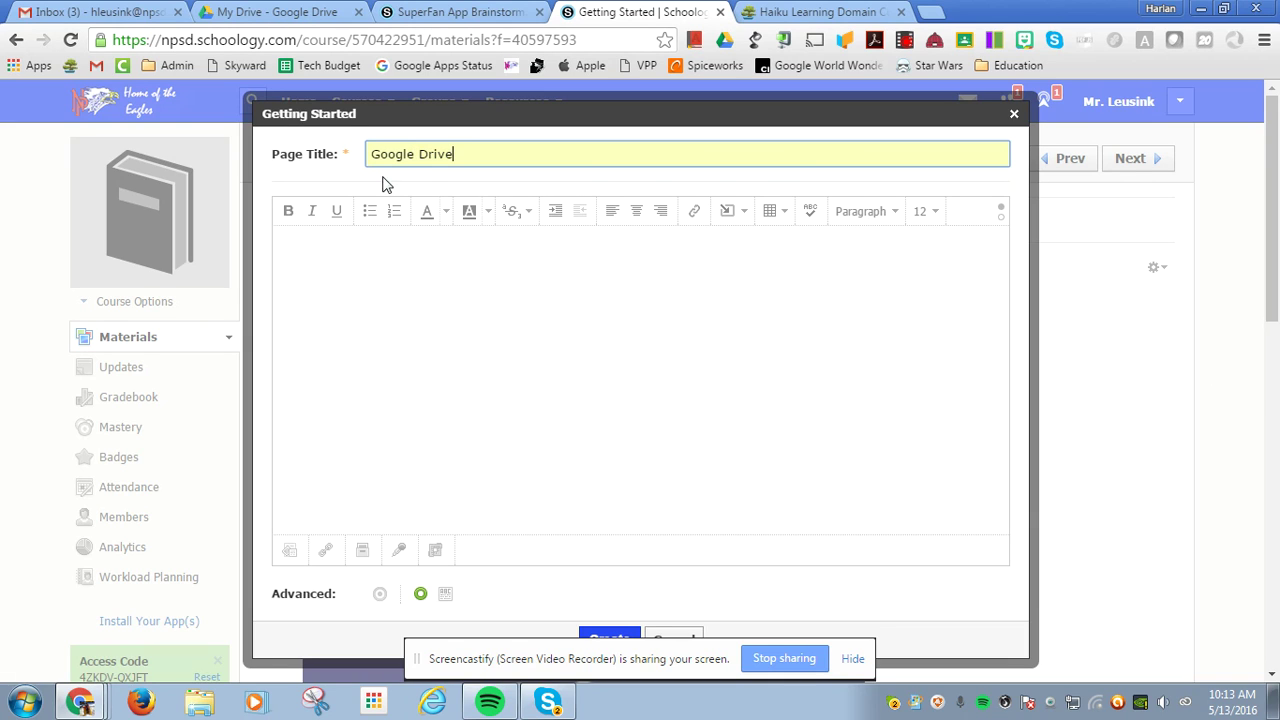
# Step: Embed the "Need Coffee" document from Google Drive in the page body
pyautogui.click(727, 214)
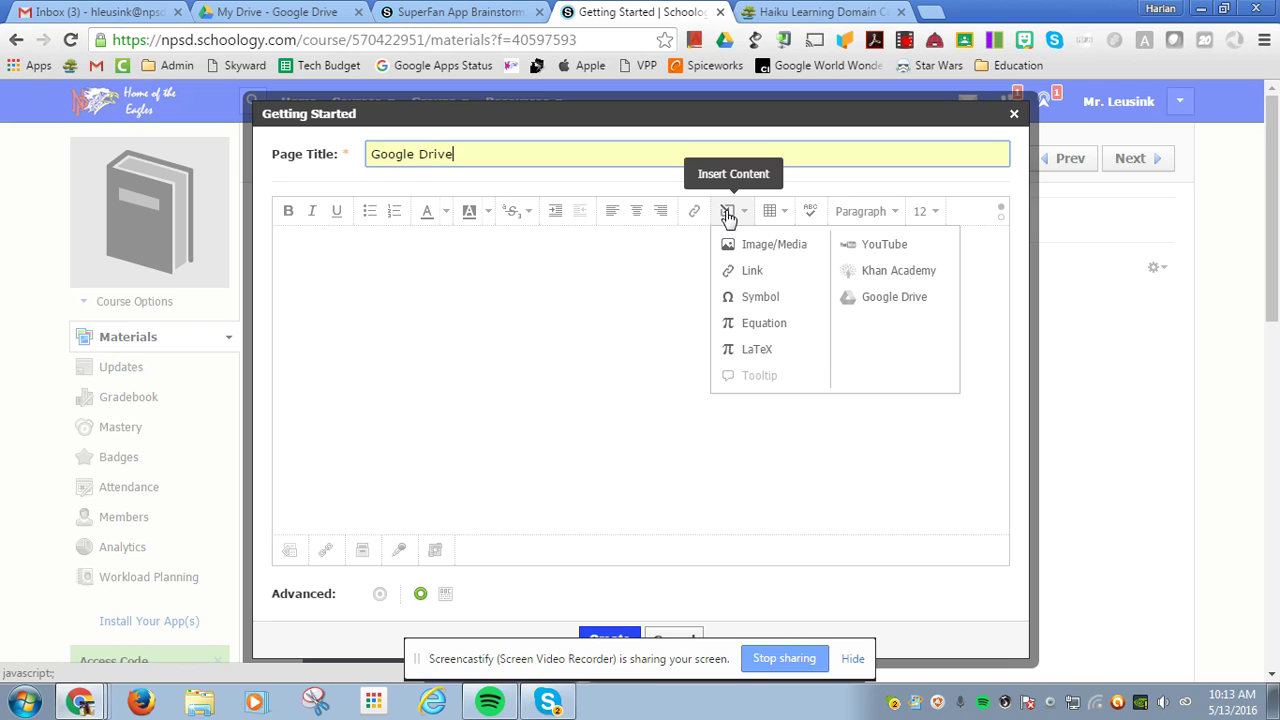
pyautogui.click(876, 305)
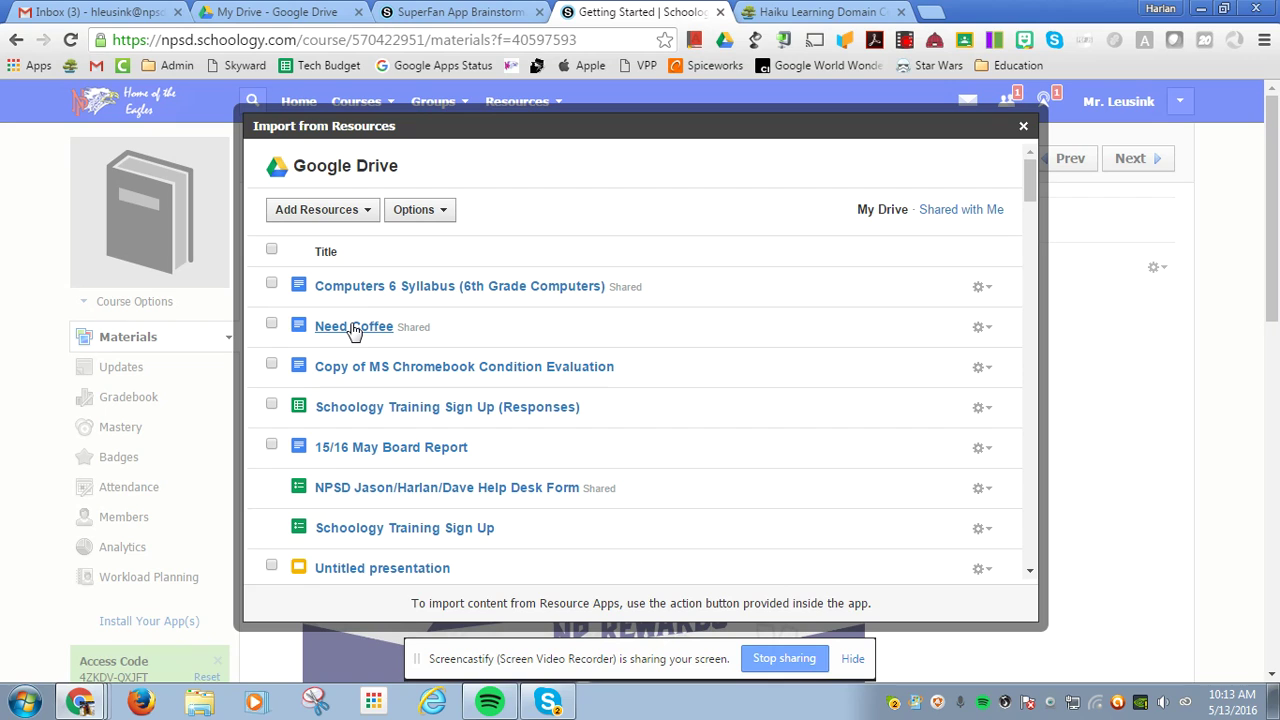
pyautogui.click(982, 329)
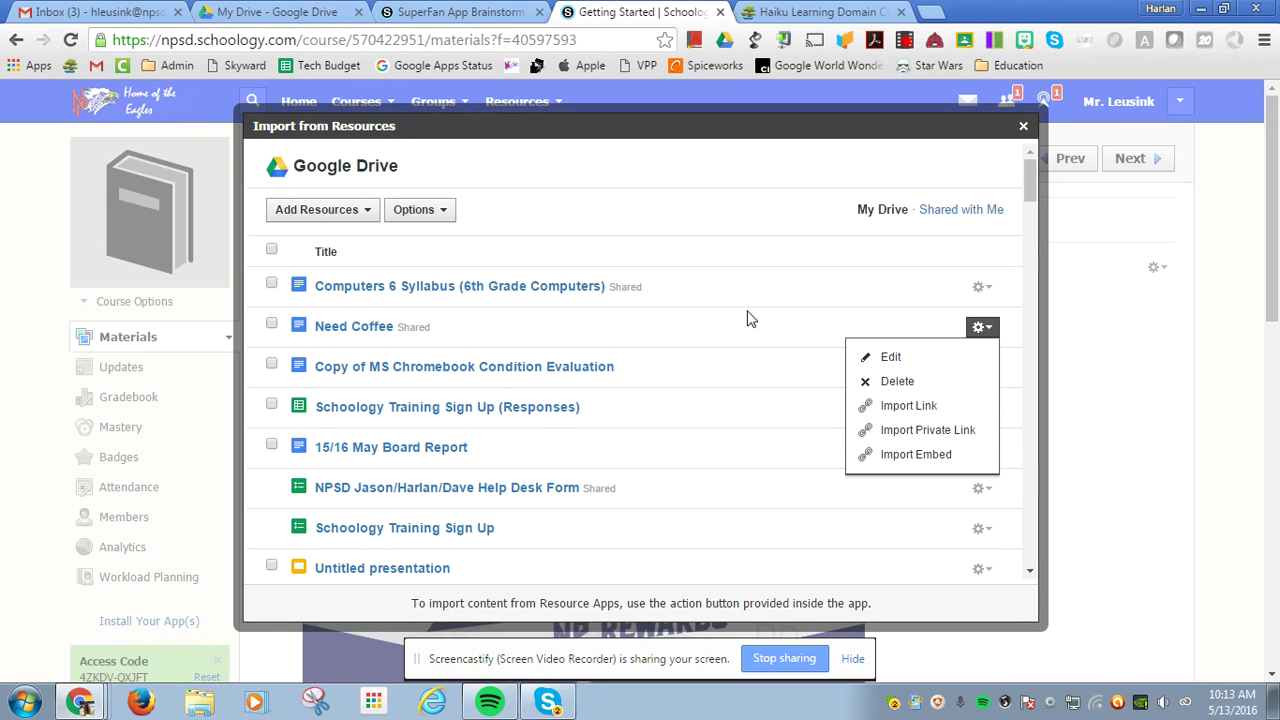
pyautogui.click(916, 455)
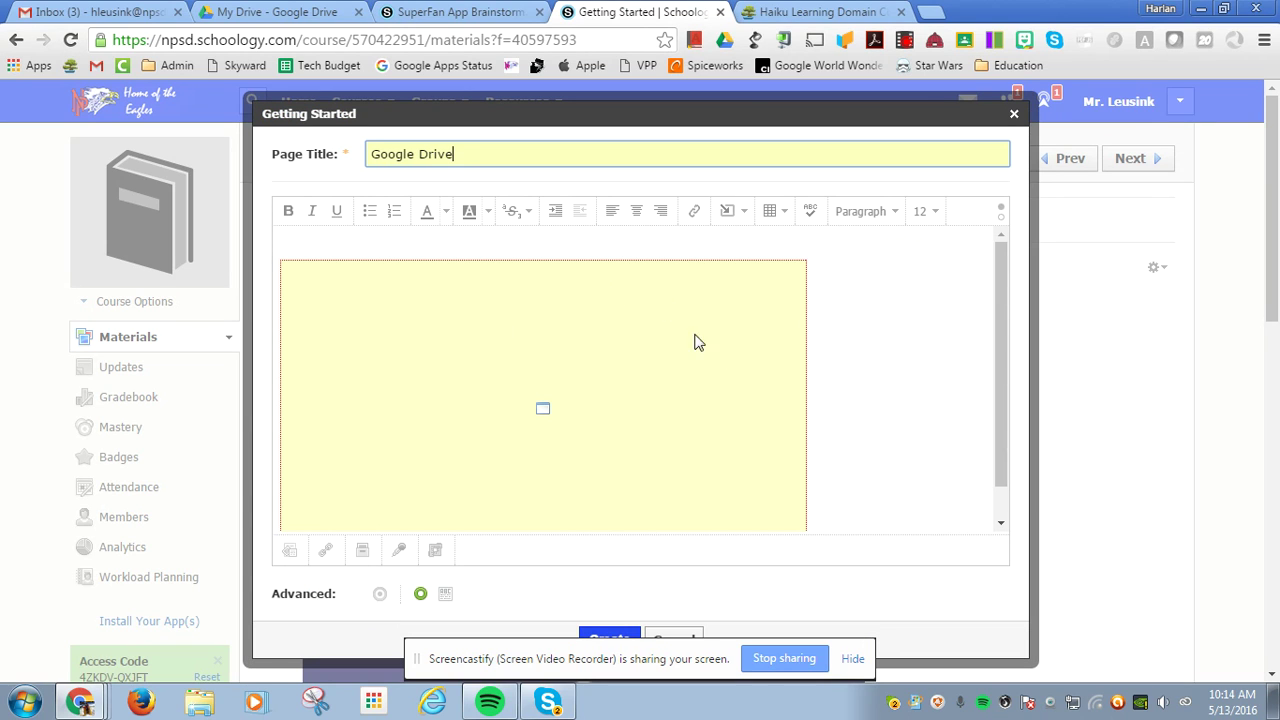
# Step: Shrink the embedded Google Drive document's frame slightly from its upper corner so it fits within the page body
pyautogui.scroll(-3, 766, 450)
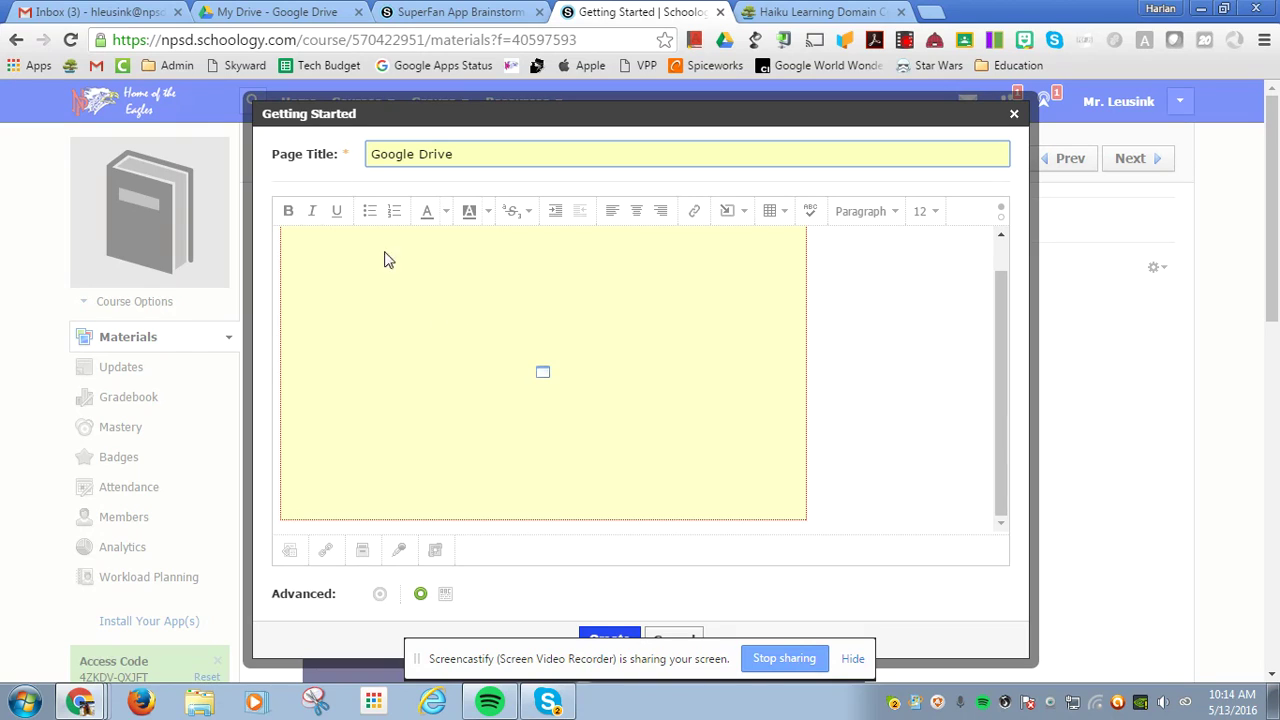
pyautogui.scroll(1, 855, 372)
pyautogui.click(728, 320)
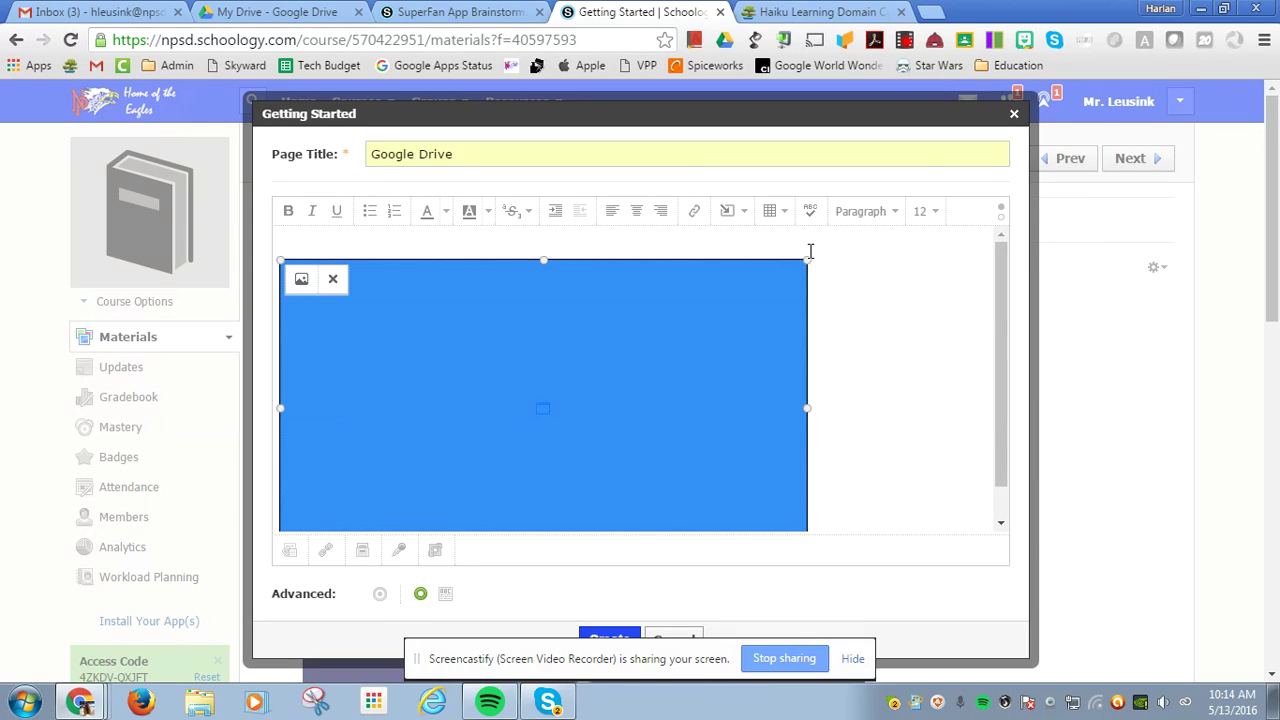
pyautogui.moveTo(808, 259); pyautogui.dragTo(757, 295)
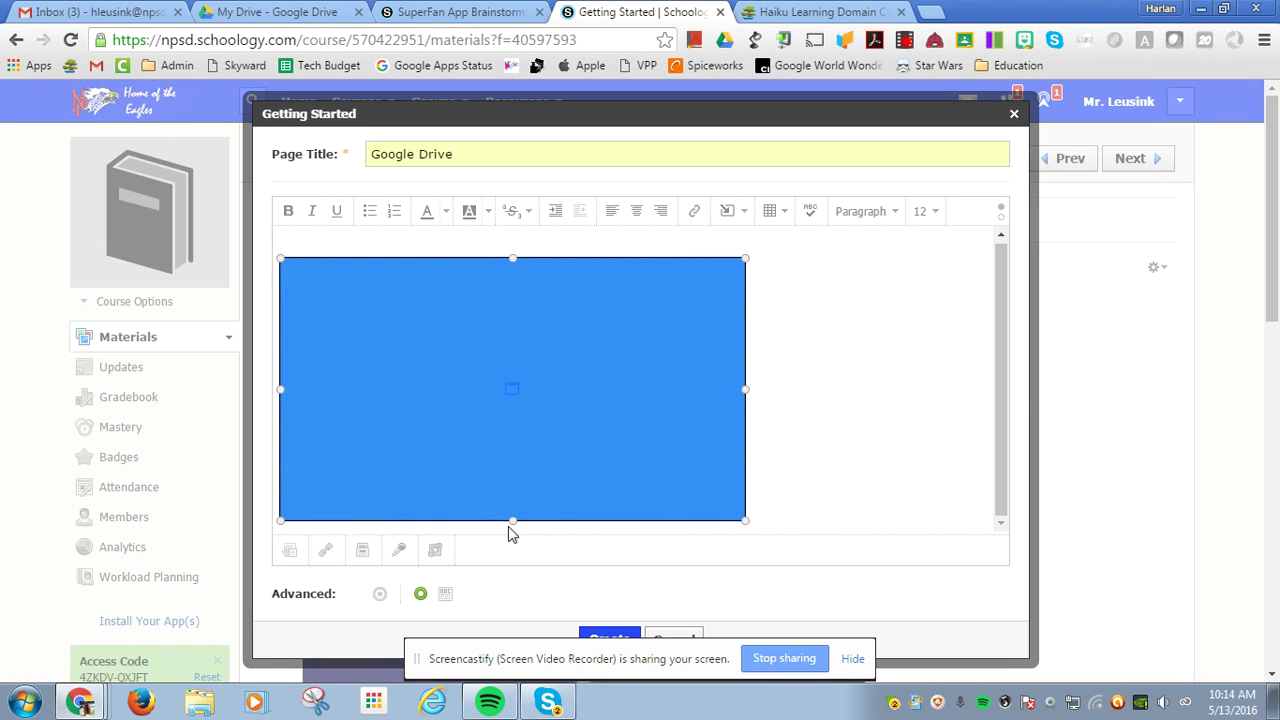
# Step: Set the Google Drive page to display inline and create it in the Getting Started folder
pyautogui.click(446, 596)
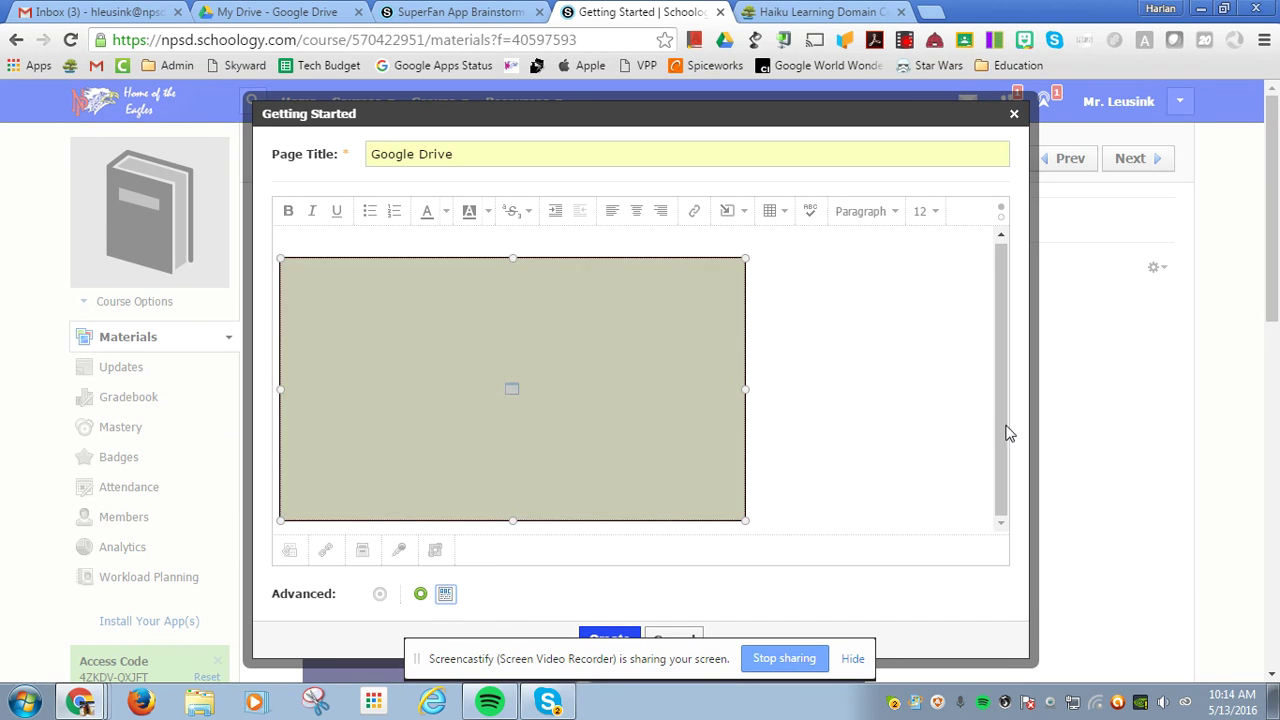
pyautogui.scroll(-2, 827, 471)
pyautogui.click(610, 453)
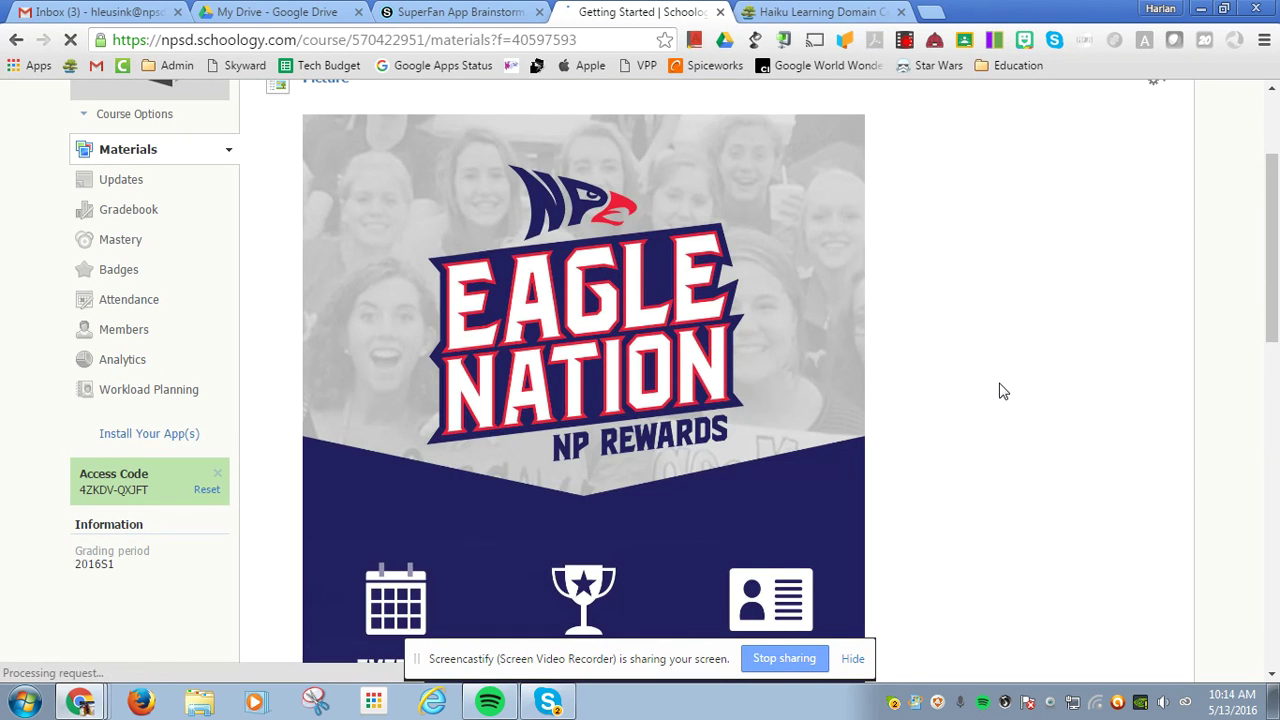
# Step: Review how the embedded Google Drive document and the inline picture display in the Getting Started folder
pyautogui.scroll(-5, 1009, 371)
pyautogui.scroll(-6, 1009, 371)
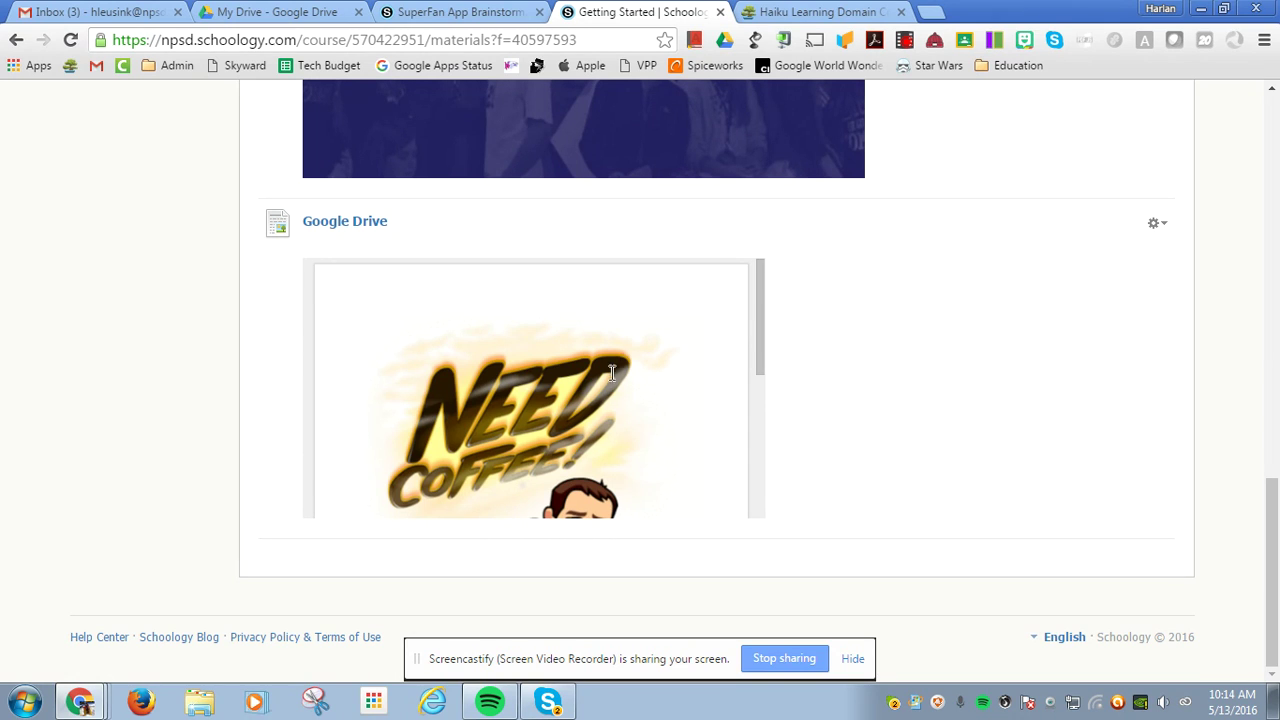
pyautogui.scroll(-3, 612, 370)
pyautogui.scroll(2, 640, 391)
pyautogui.scroll(1, 640, 395)
pyautogui.scroll(-2, 632, 406)
pyautogui.scroll(4, 632, 406)
pyautogui.scroll(9, 946, 437)
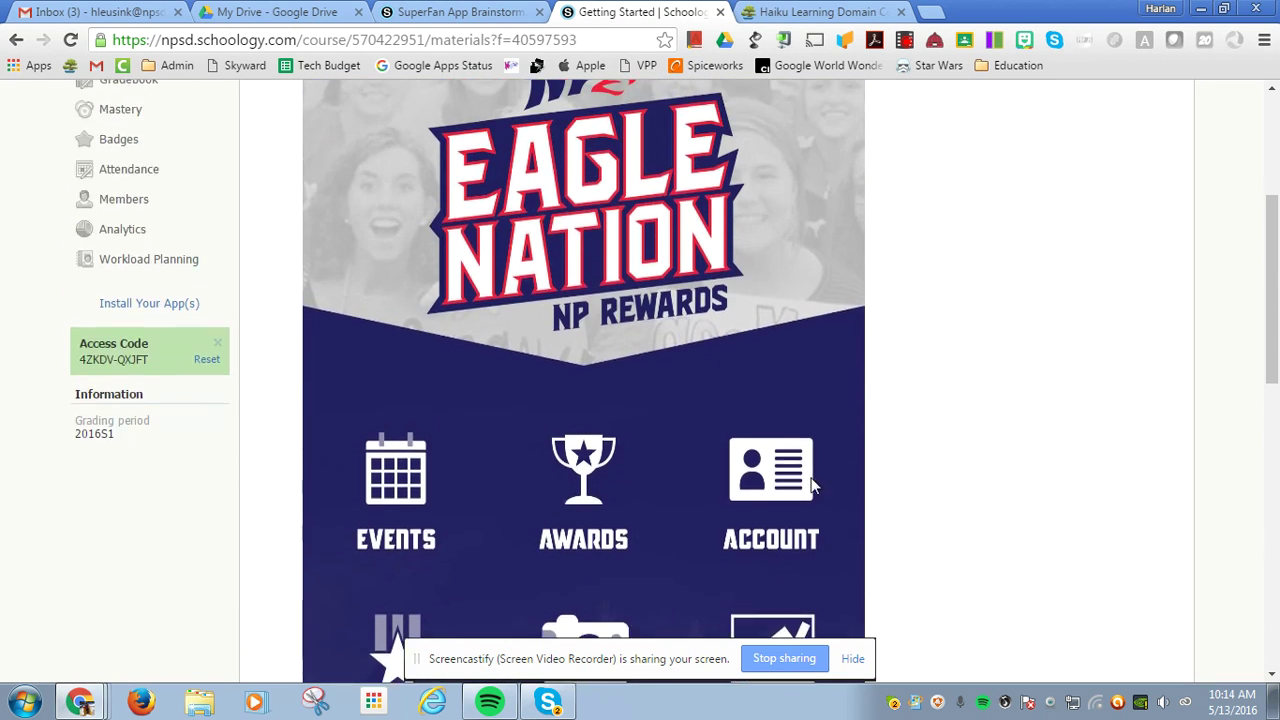
pyautogui.scroll(3, 812, 485)
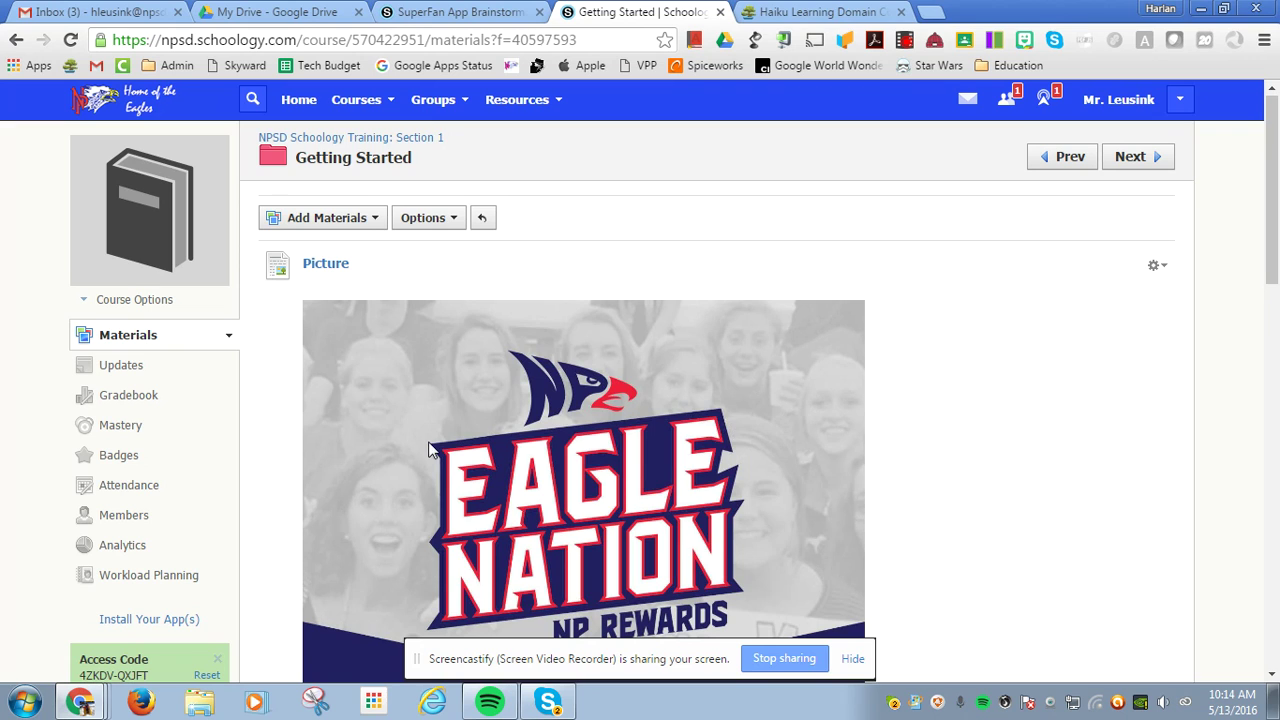
# Step: Return to the course's main materials list and look over its folders and the inline Youtube page
pyautogui.click(148, 341)
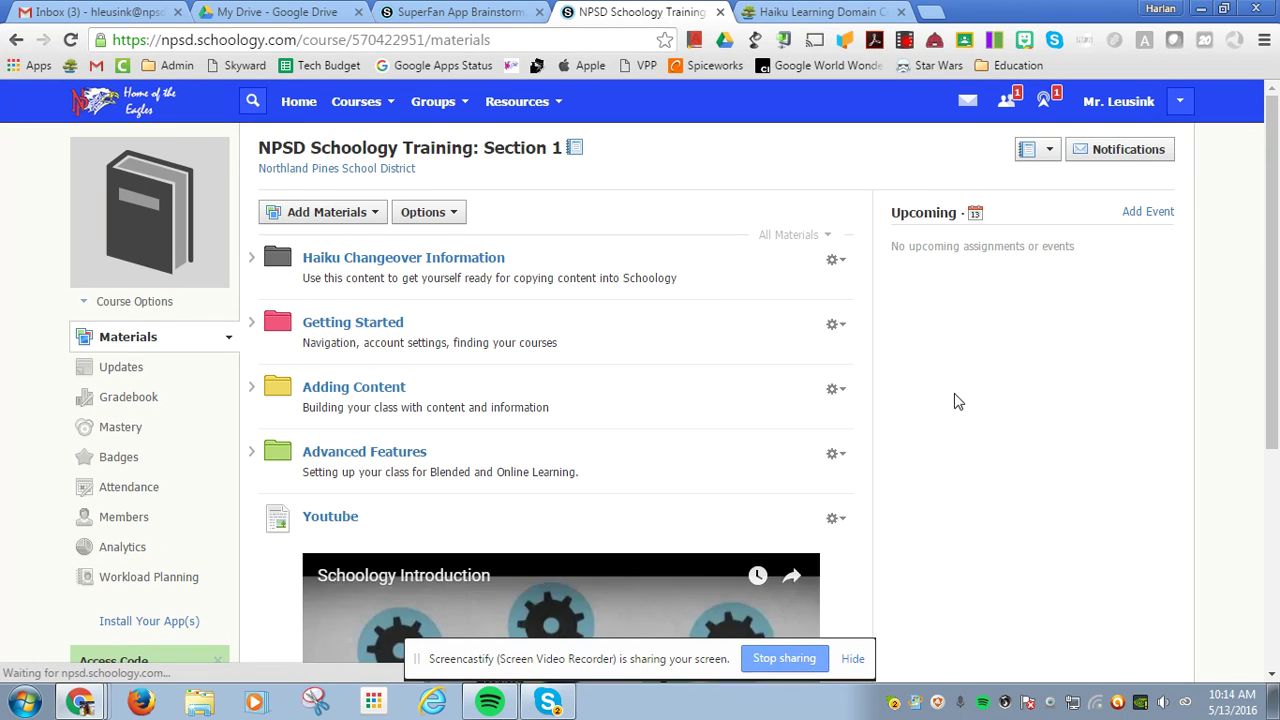
pyautogui.scroll(-4, 952, 401)
pyautogui.scroll(2, 923, 423)
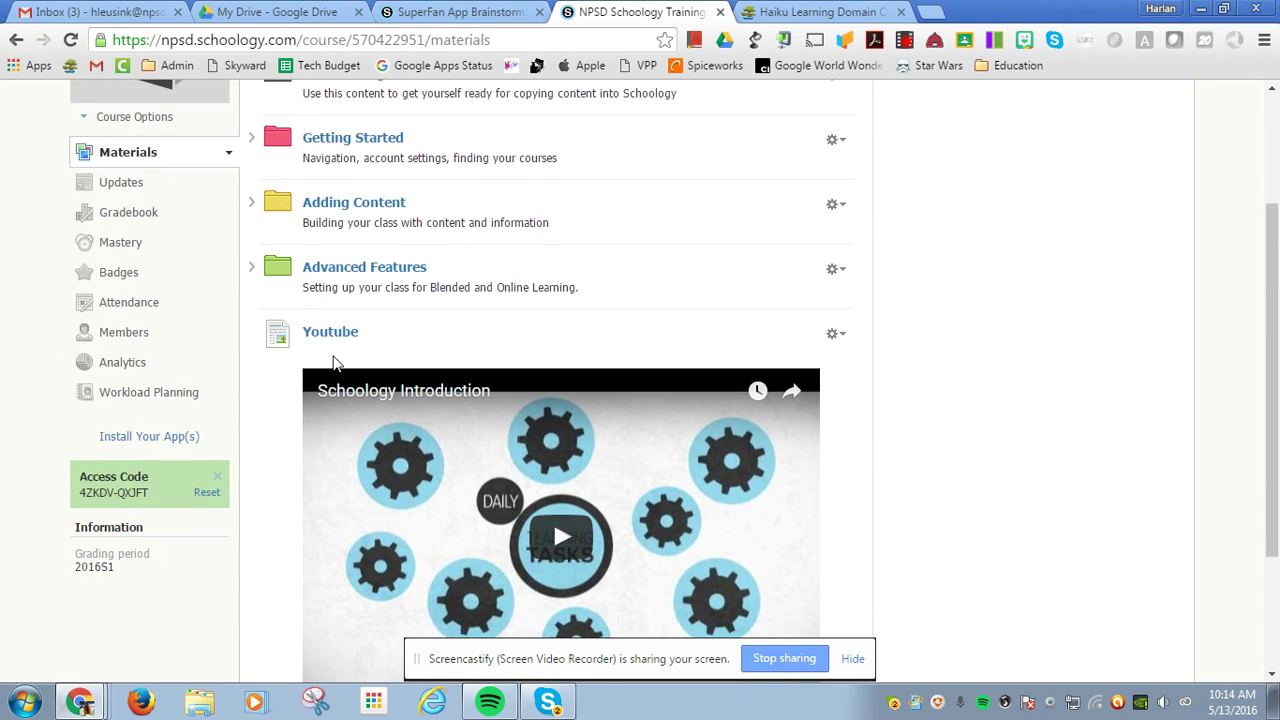
pyautogui.scroll(1, 360, 330)
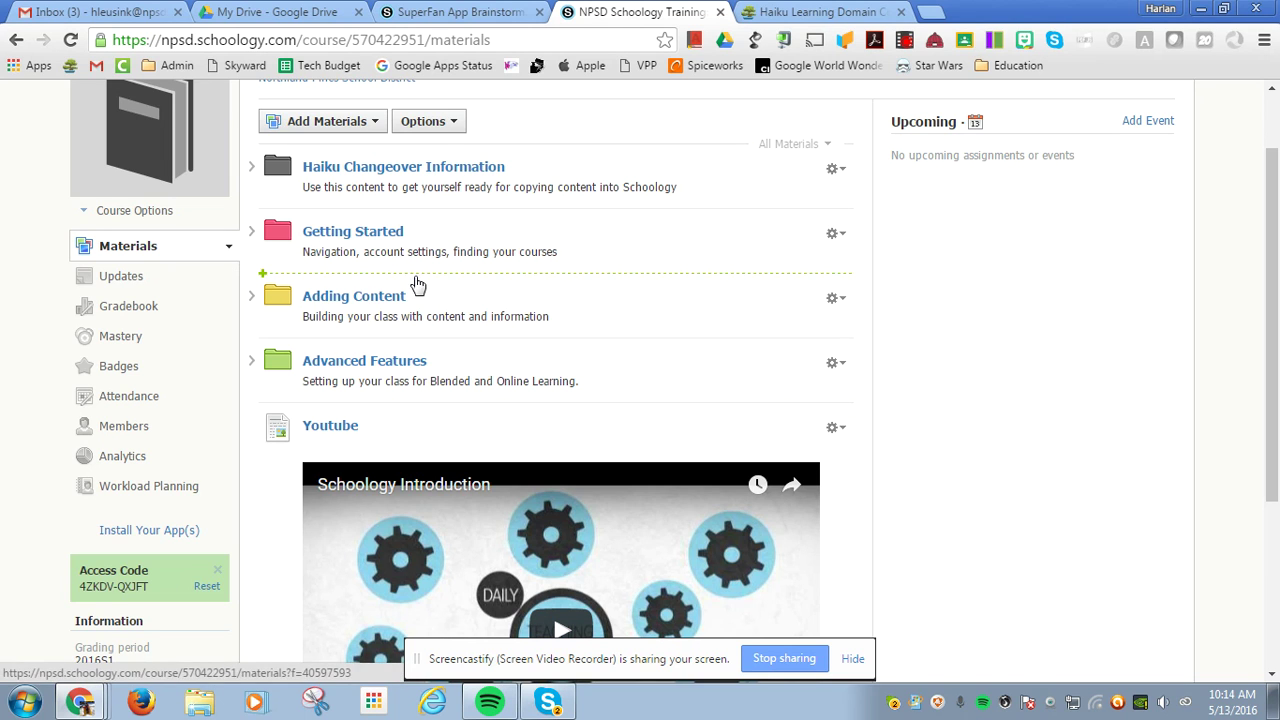
pyautogui.scroll(-2, 545, 560)
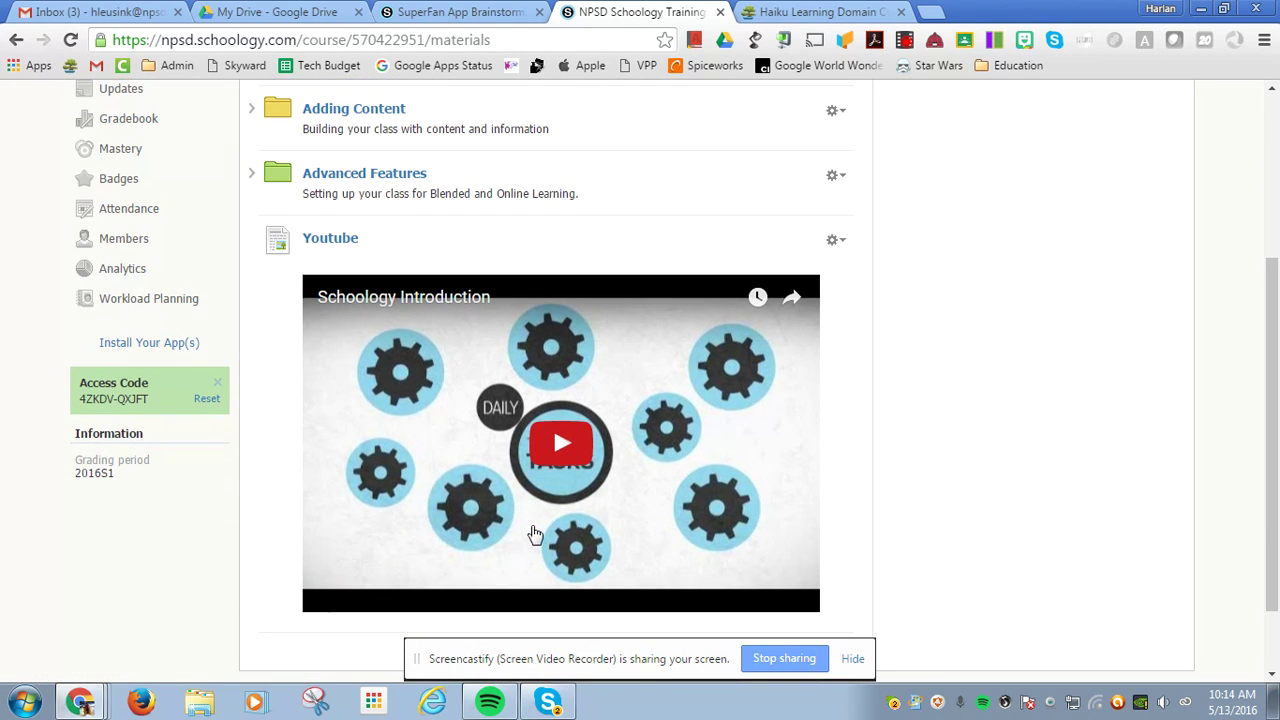
pyautogui.scroll(2, 368, 260)
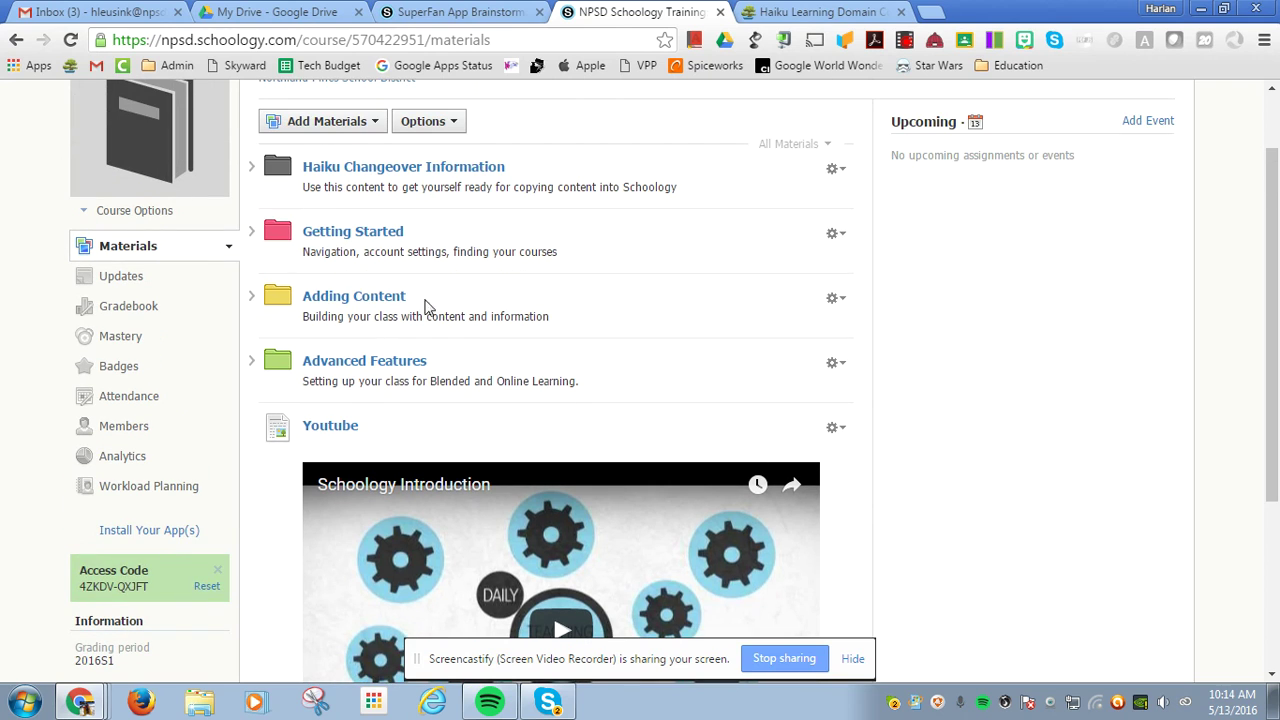
pyautogui.scroll(-1, 521, 308)
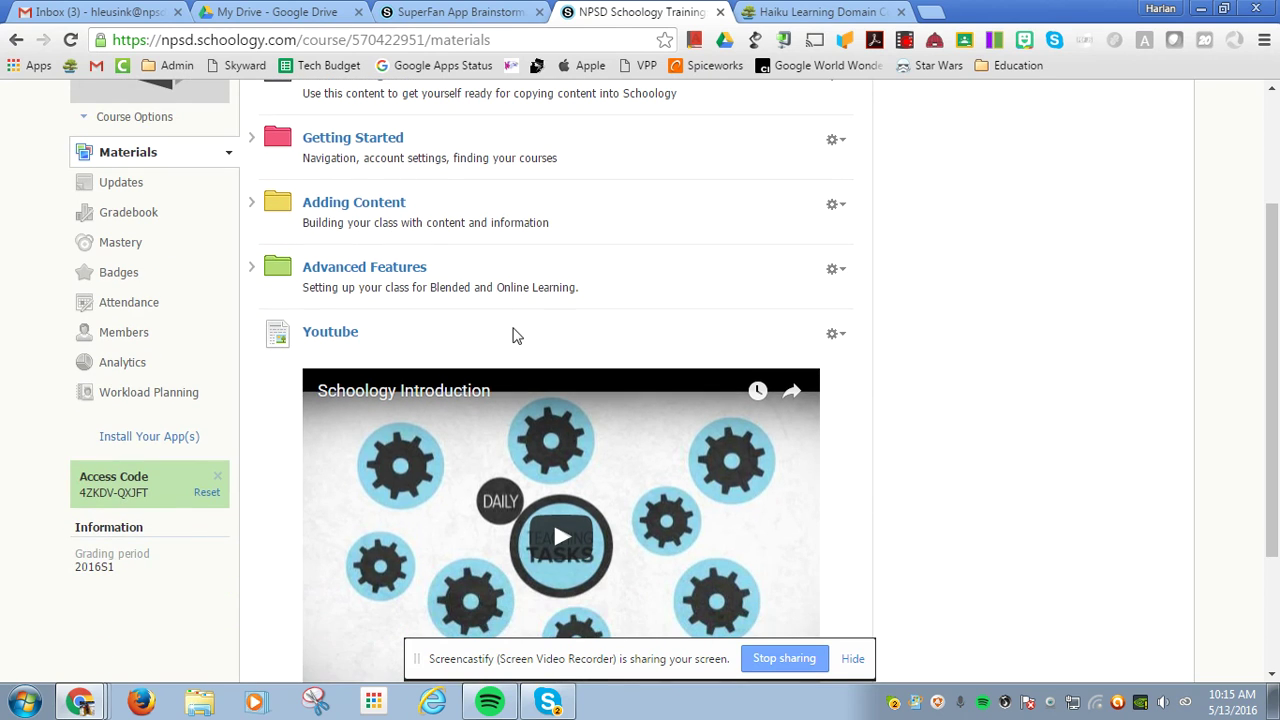